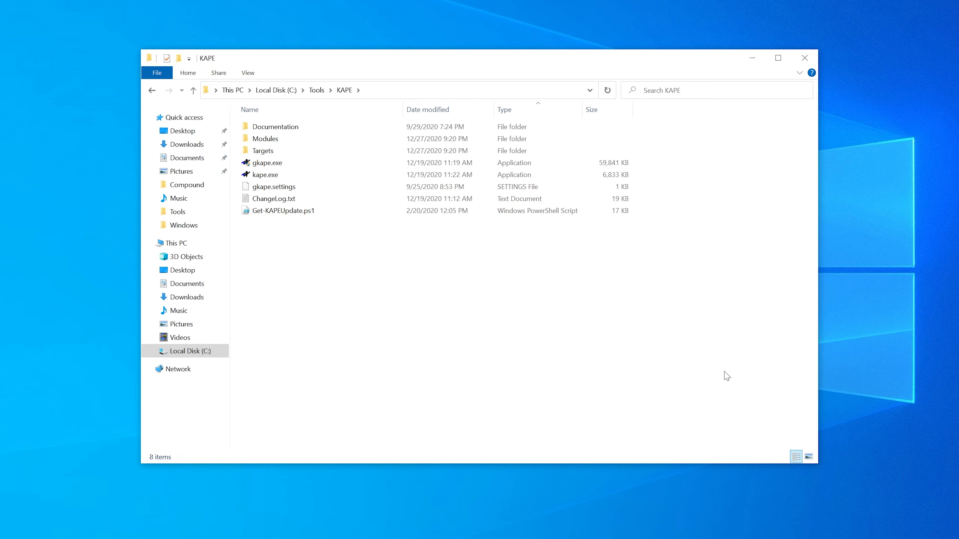
- Examine the $J, $LogFile and $MFT target definitions in KAPE's Targets\Windows folder, then return to the Targets folder
{"action": "left_click", "coordinate": [337, 153]}
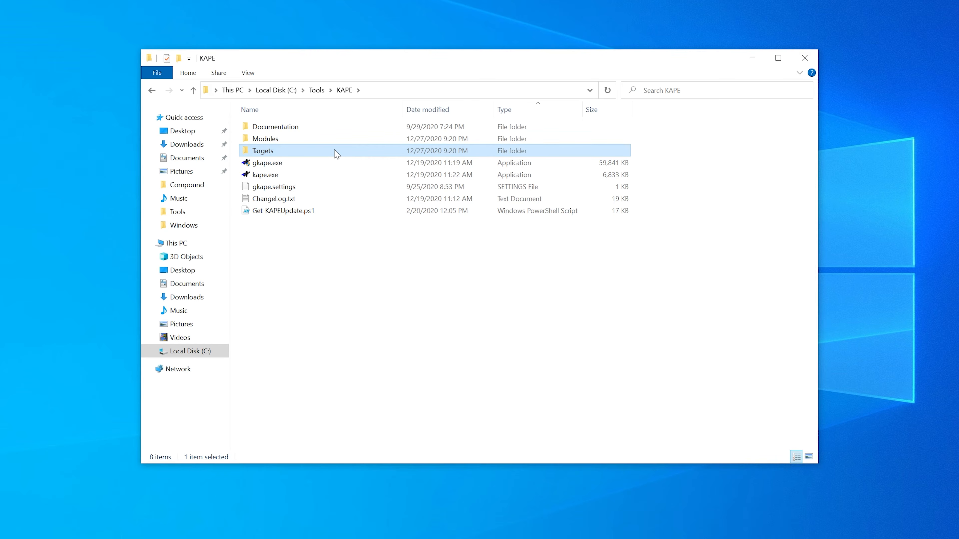
{"action": "double_click", "coordinate": [337, 153]}
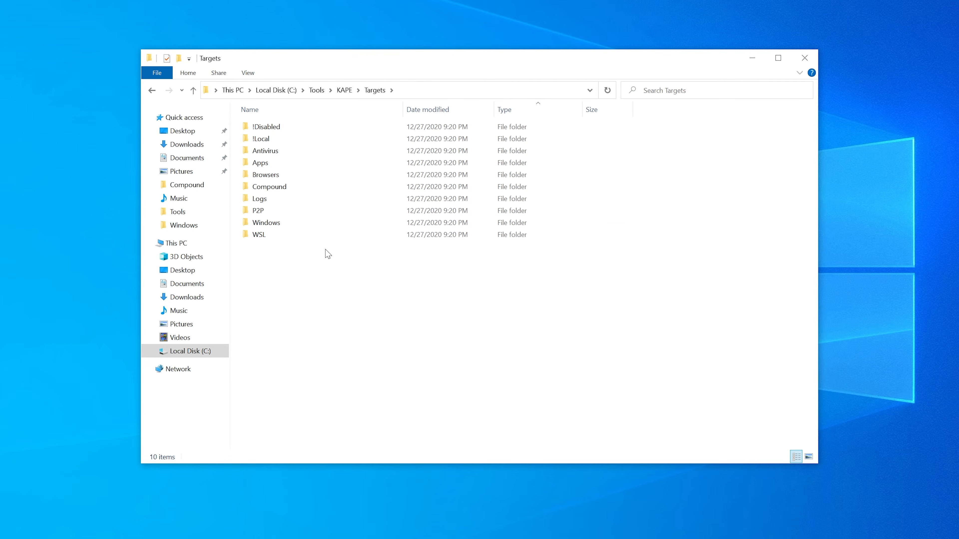
{"action": "left_click", "coordinate": [324, 227]}
{"action": "double_click", "coordinate": [324, 226]}
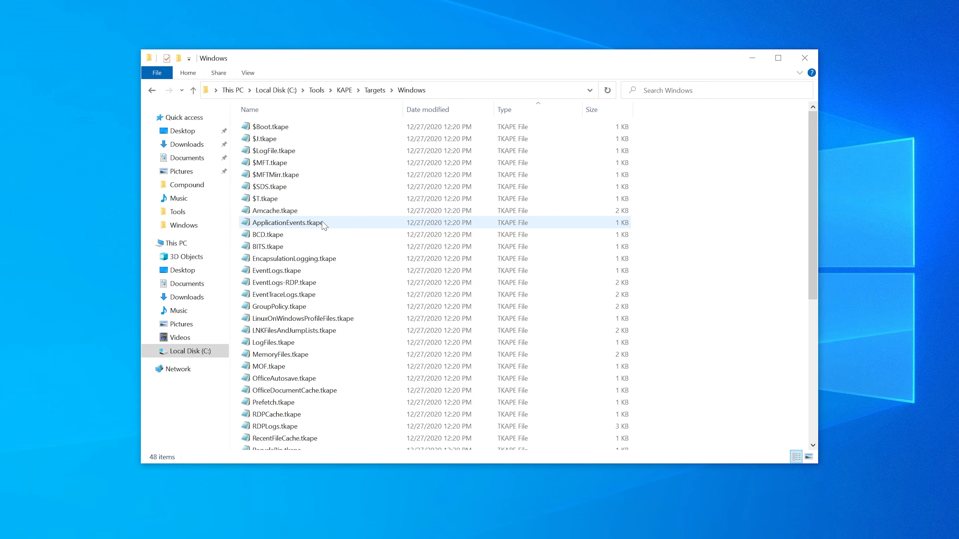
{"action": "left_click", "coordinate": [324, 145]}
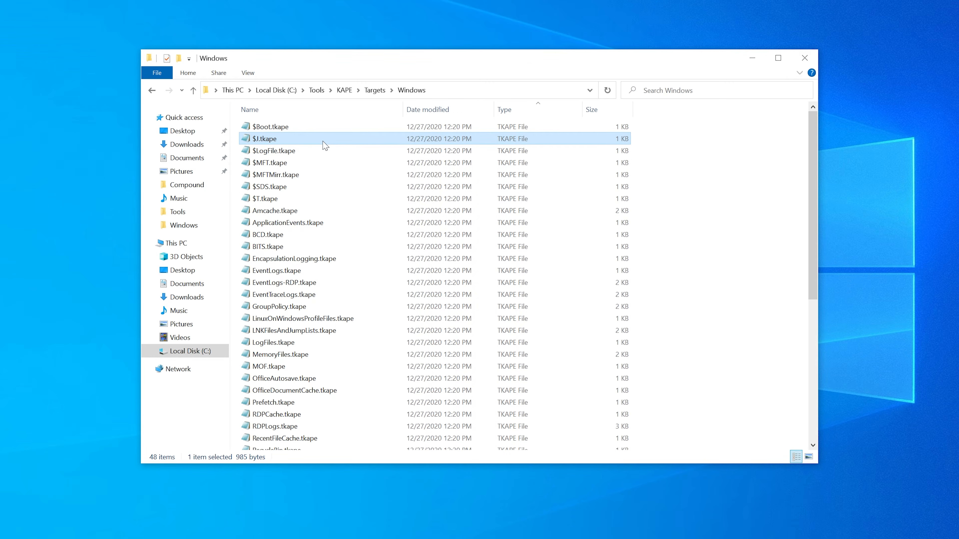
{"action": "key", "text": "shift+Down"}
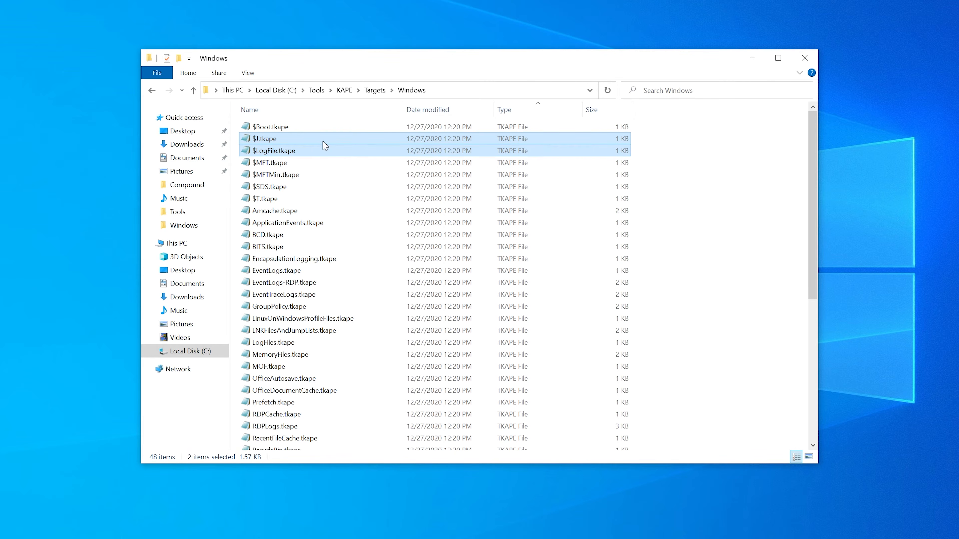
{"action": "key", "text": "shift+Down"}
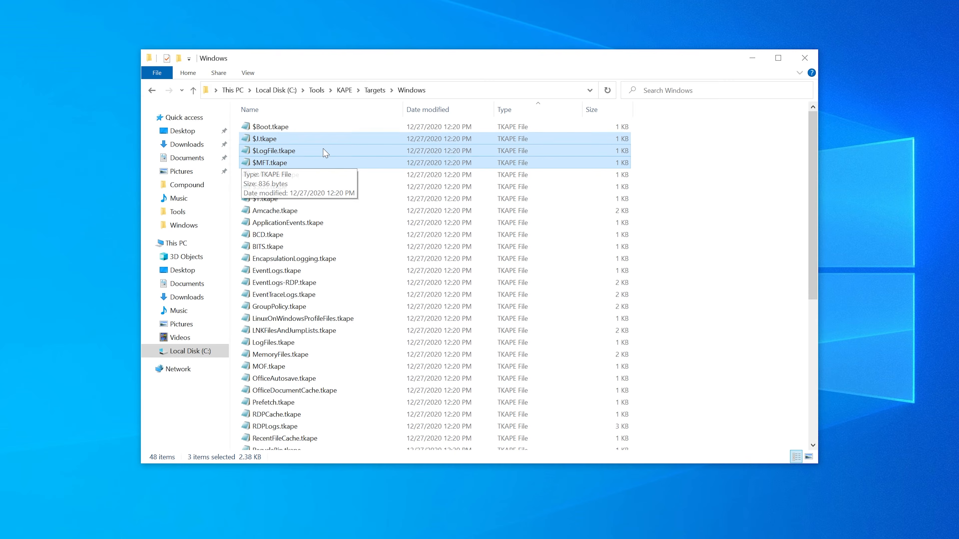
{"action": "left_click", "coordinate": [325, 153]}
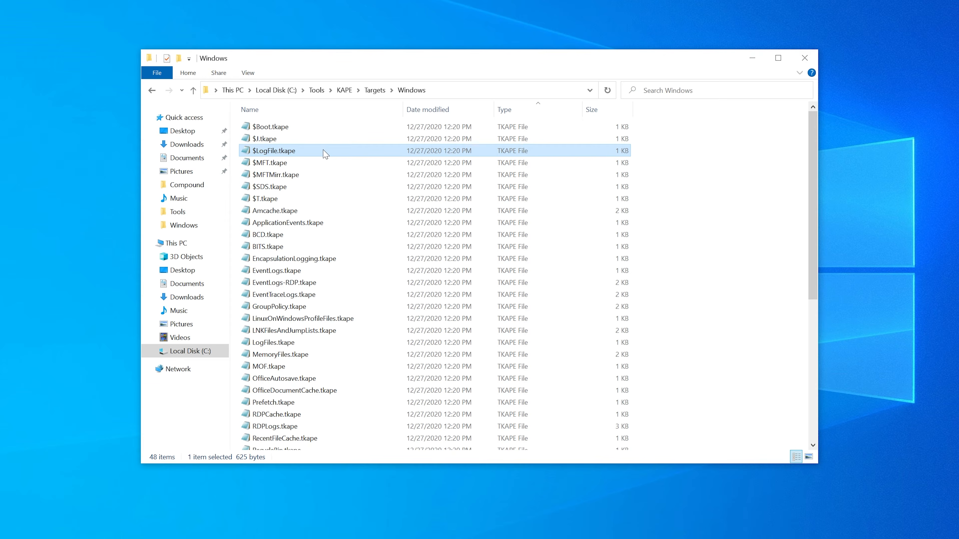
{"action": "key", "text": "alt+Left"}
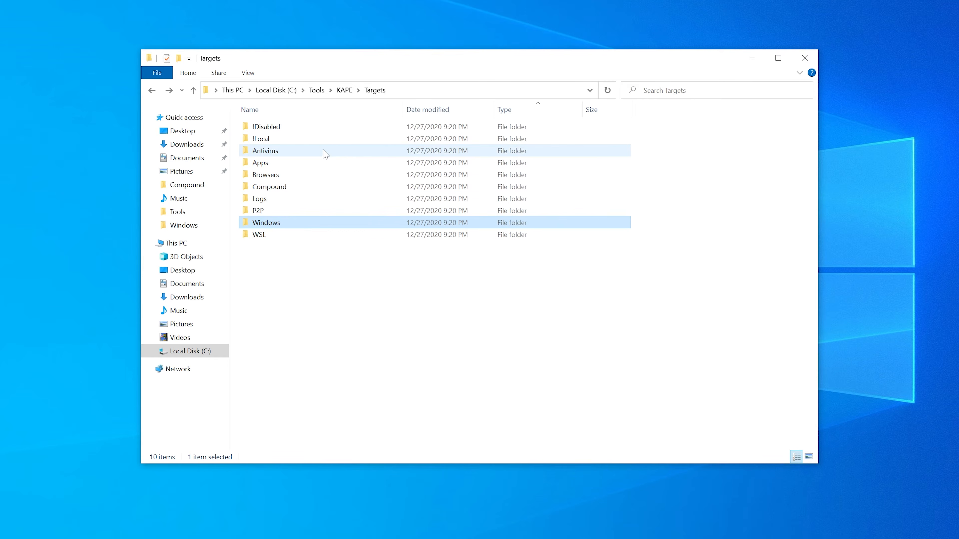
- Review the header and the $MFT, $LogFile and $J entries of FileSystem.tkape in the Compound folder, then close the windows
{"action": "left_click", "coordinate": [317, 189]}
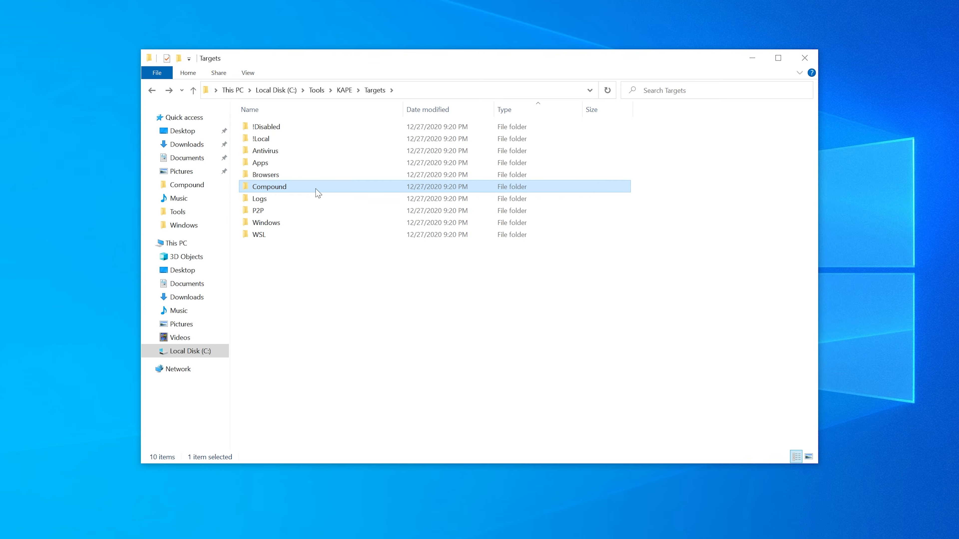
{"action": "double_click", "coordinate": [316, 189]}
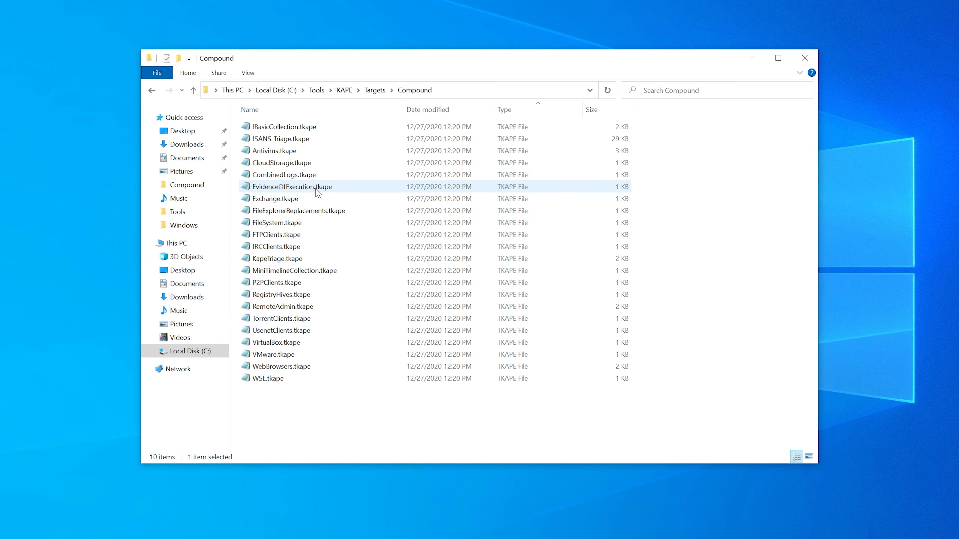
{"action": "left_click", "coordinate": [315, 223]}
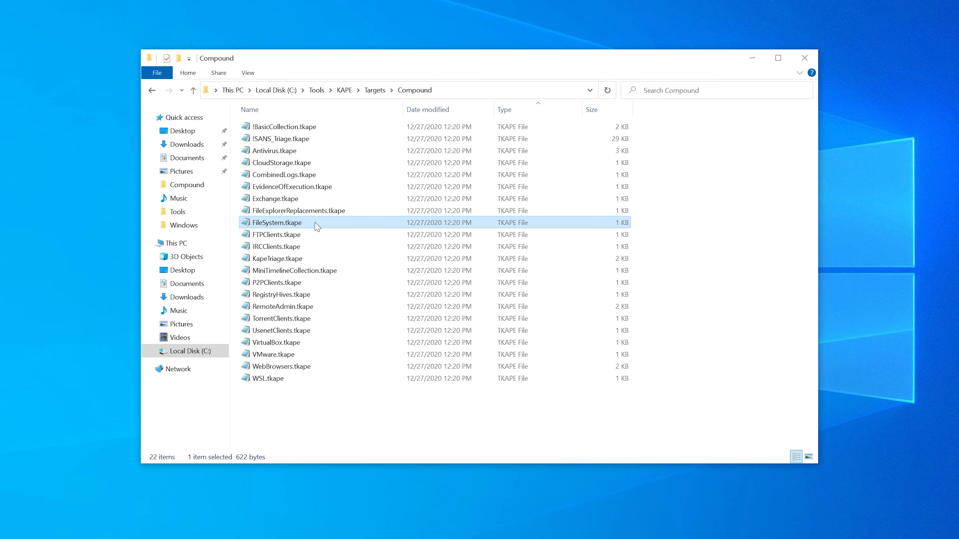
{"action": "double_click", "coordinate": [317, 223]}
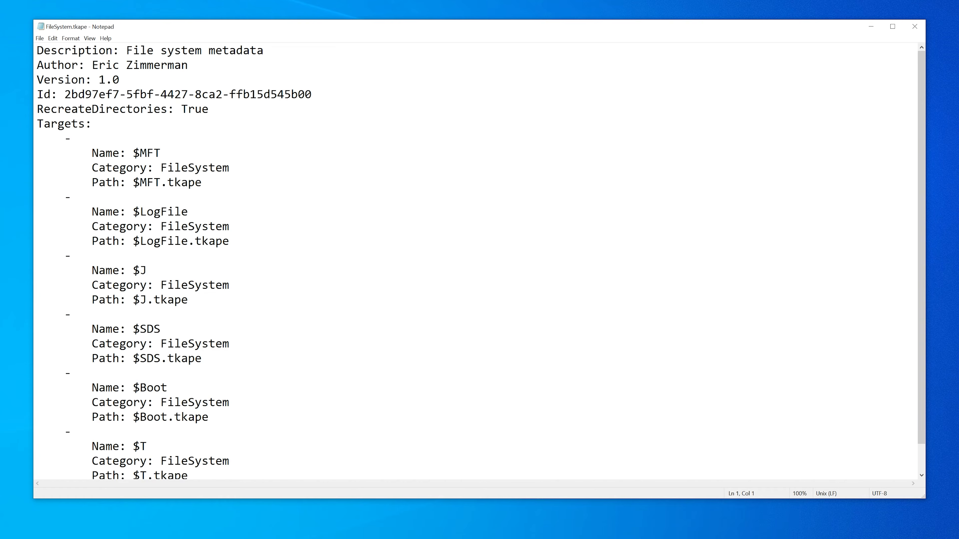
{"action": "left_click_drag", "start_coordinate": [37, 50], "coordinate": [92, 124]}
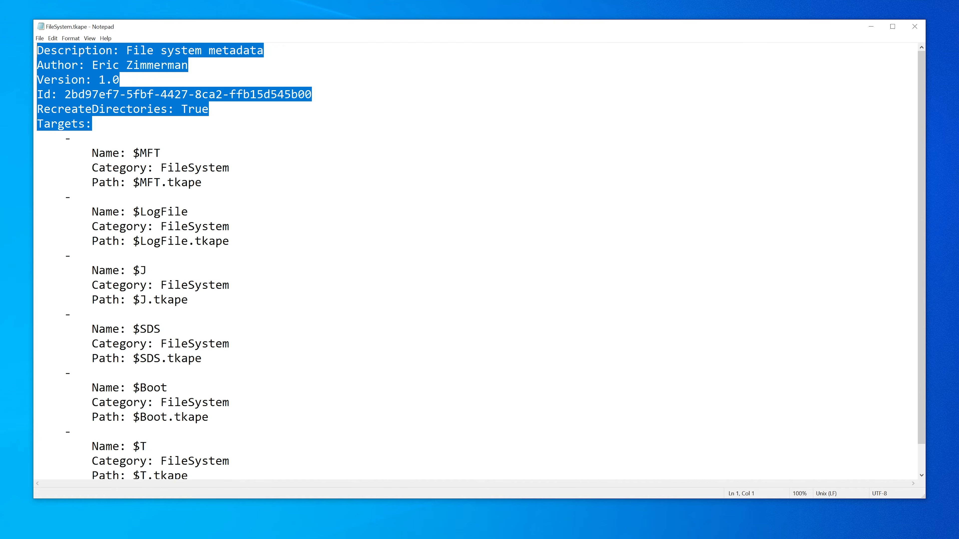
{"action": "left_click_drag", "start_coordinate": [188, 299], "coordinate": [37, 153]}
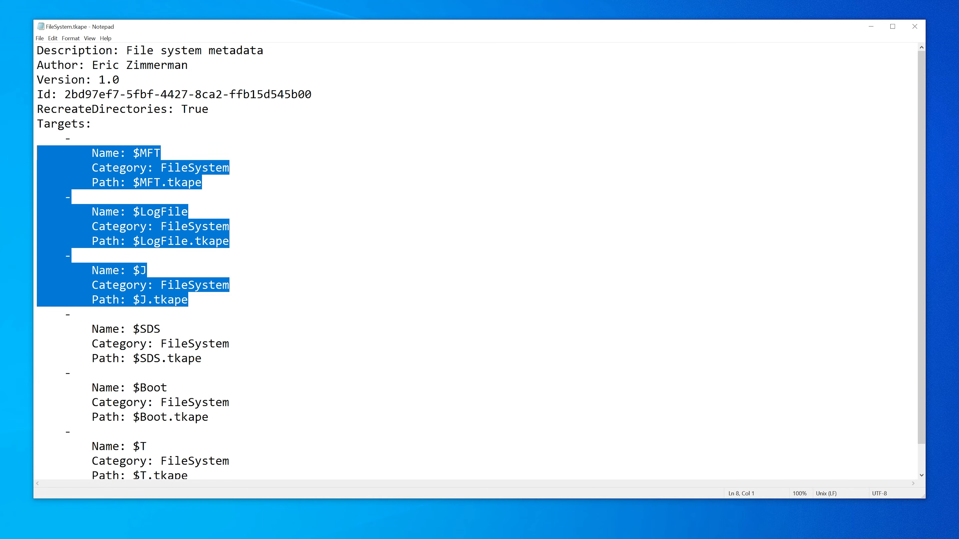
{"action": "left_click", "coordinate": [919, 28]}
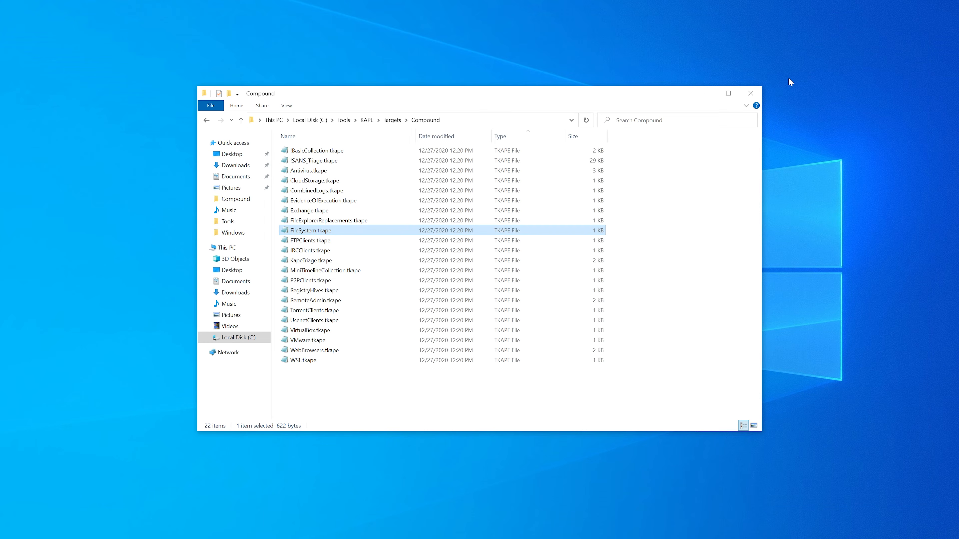
{"action": "left_click", "coordinate": [756, 95]}
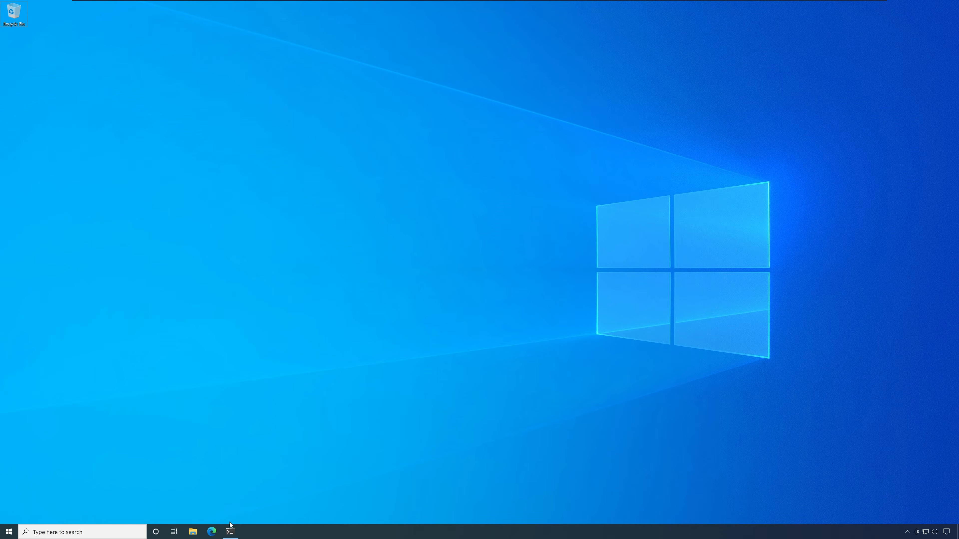
- In the PowerShell terminal, run .\kape.exe --tsource C: --target FileSystem --tdest C:\Users\demo\Desktop\ --vhdx demo
{"action": "left_click", "coordinate": [230, 532]}
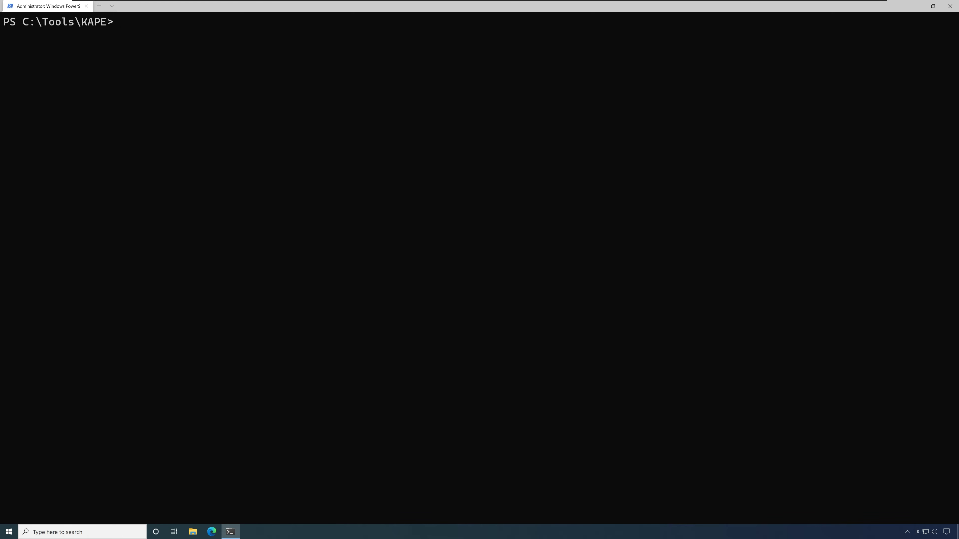
{"action": "type", "text": ".\\kape.exe"}
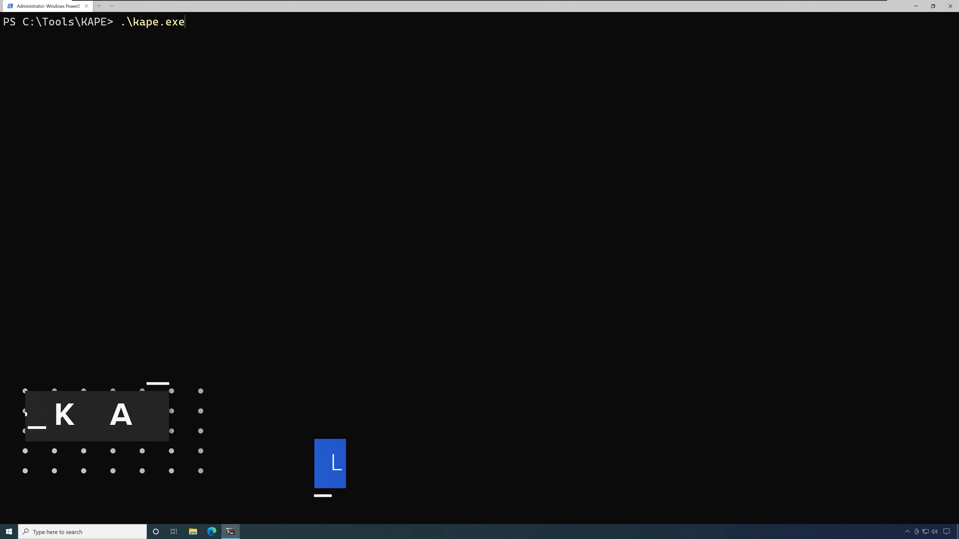
{"action": "type", "text": " --tsource C"}
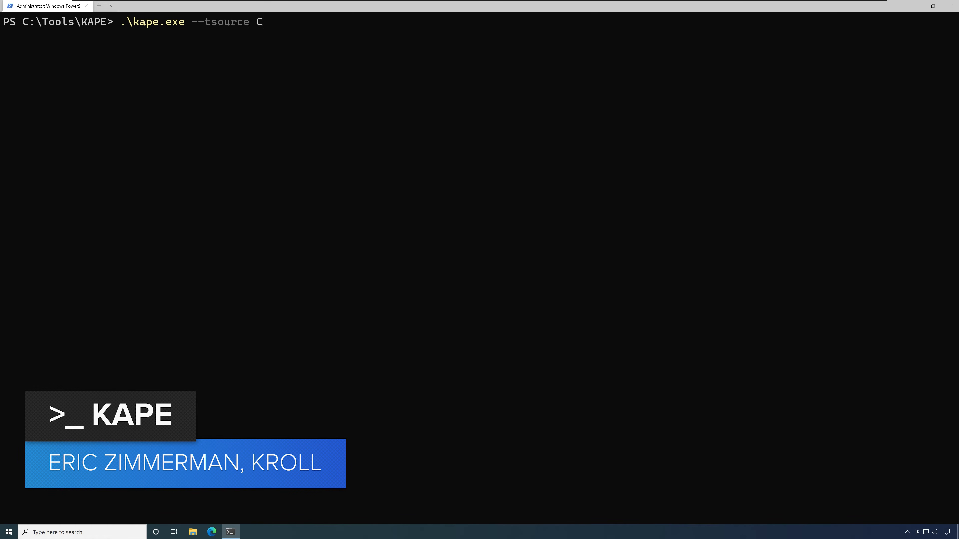
{"action": "type", "text": ": --target "}
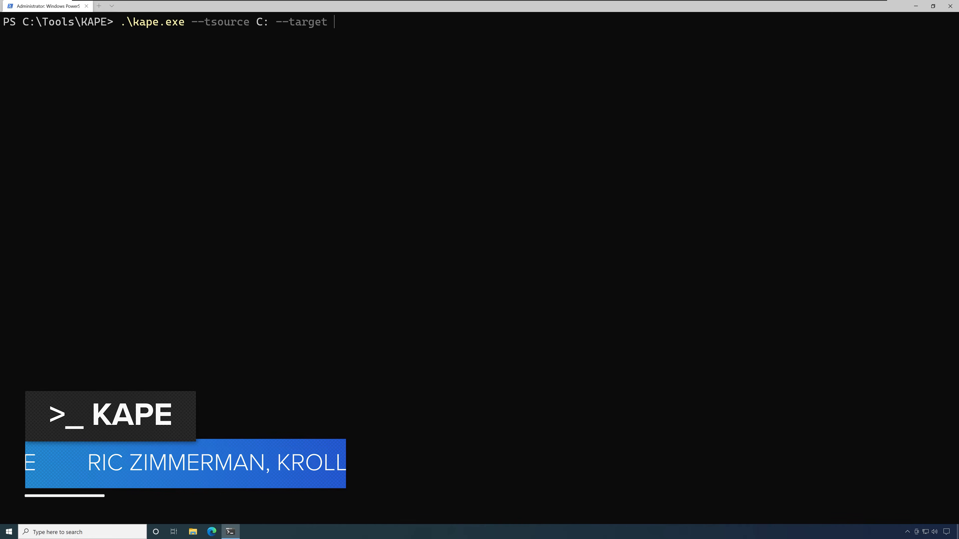
{"action": "type", "text": "FileSystem "}
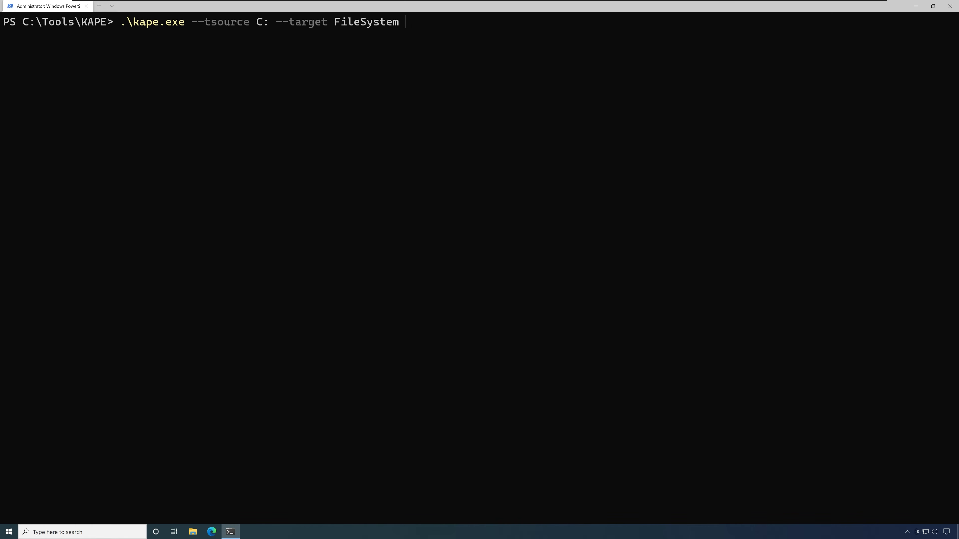
{"action": "type", "text": "--tdest C:\\Users\\dem"}
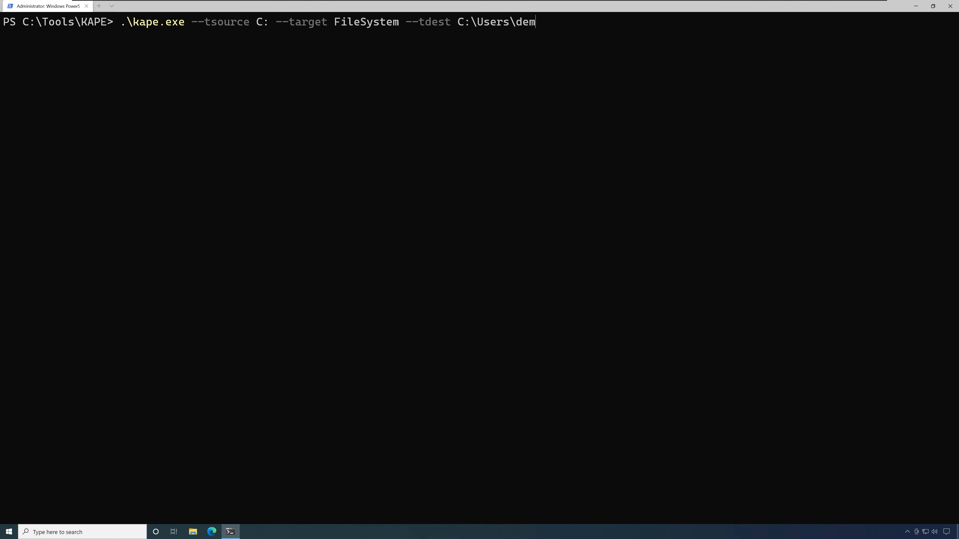
{"action": "type", "text": "o\\Desktop\\ --vhdx demo"}
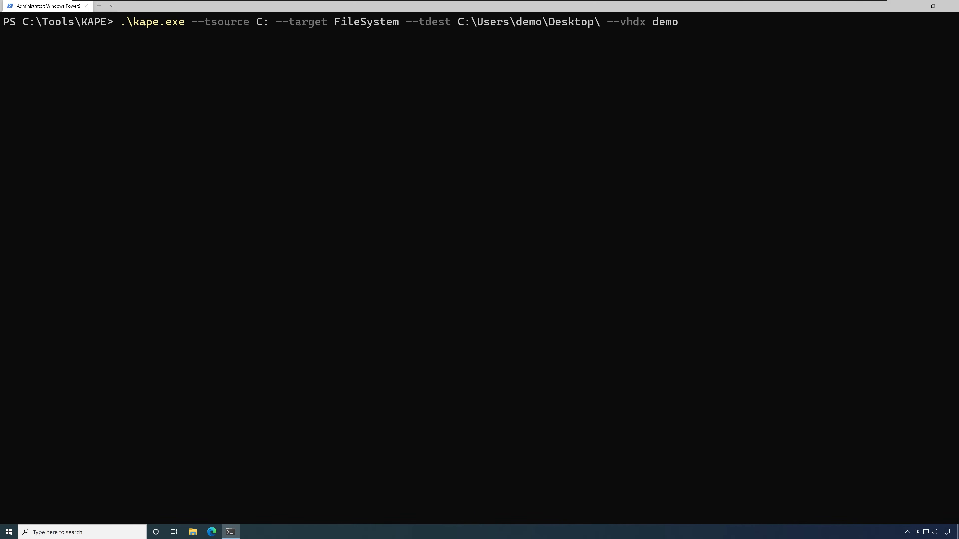
{"action": "key", "text": "Return"}
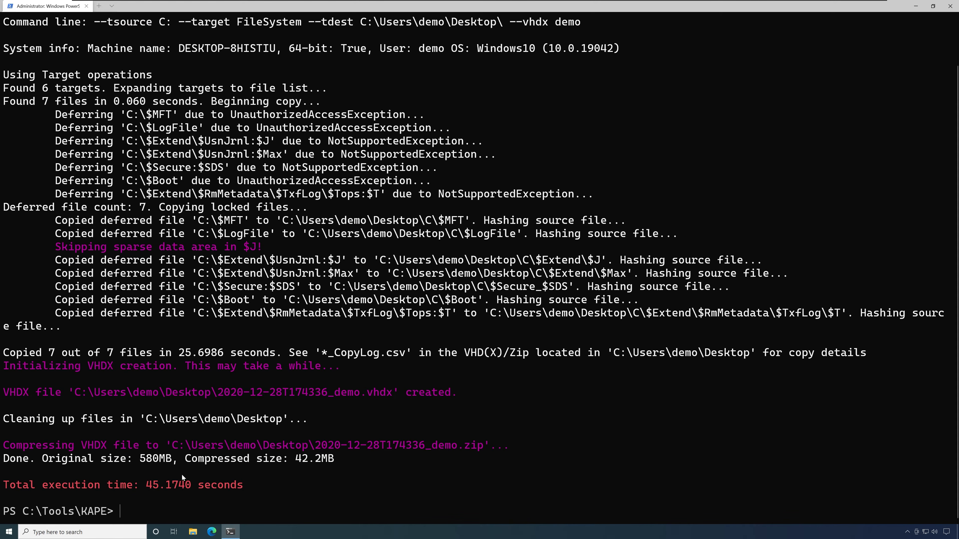
- Show the two KAPE output files on the desktop and transfer the zip archive to the analysis machine's desktop
{"action": "left_click", "coordinate": [230, 506]}
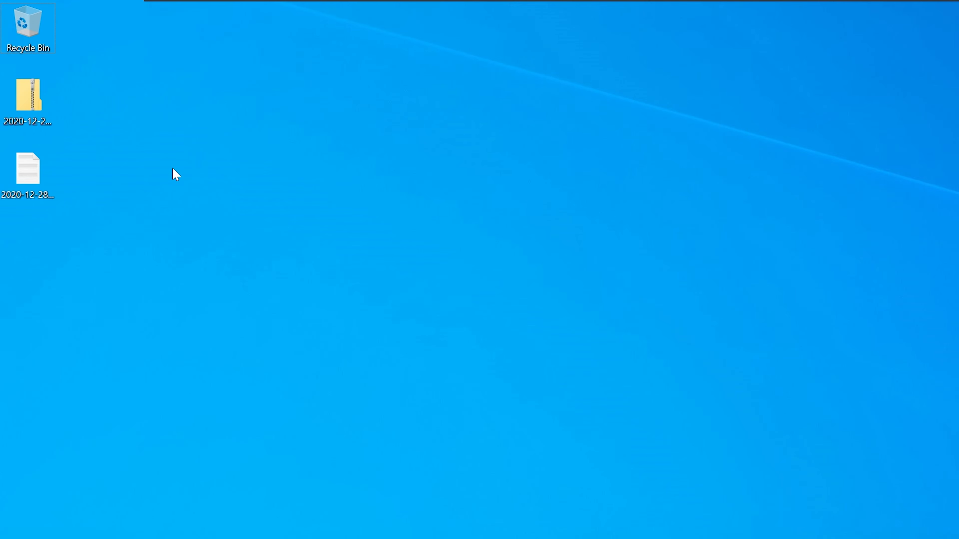
{"action": "left_click_drag", "start_coordinate": [153, 214], "coordinate": [0, 101]}
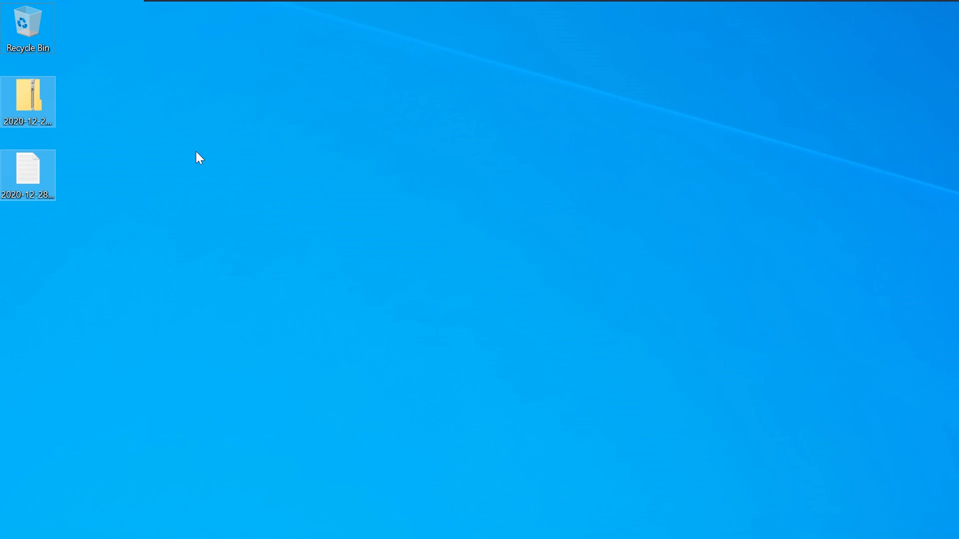
{"action": "left_click", "coordinate": [198, 157]}
{"action": "left_click_drag", "start_coordinate": [49, 110], "coordinate": [291, 246]}
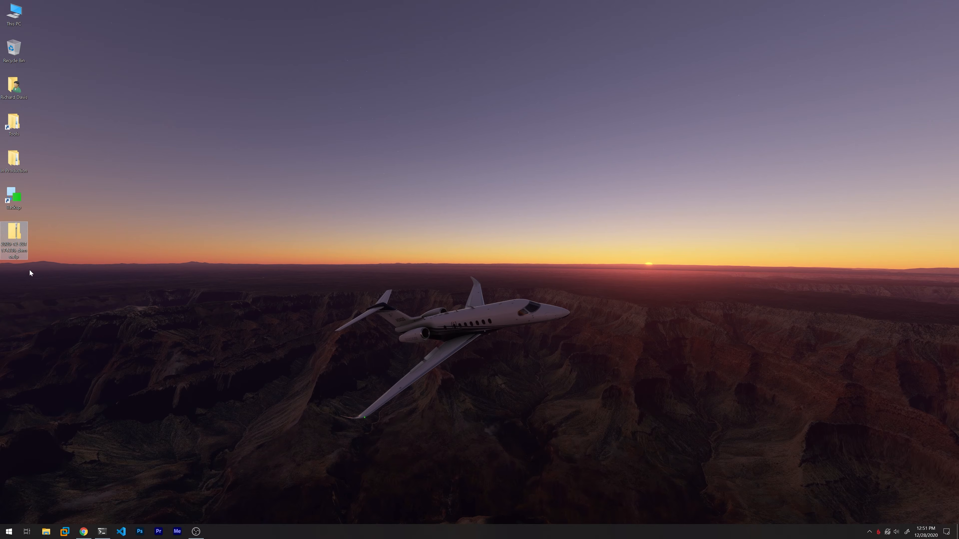
- Extract the KAPE zip archive with 7-Zip into a folder named 2020-12-28T174336_demo
{"action": "right_click", "coordinate": [11, 249]}
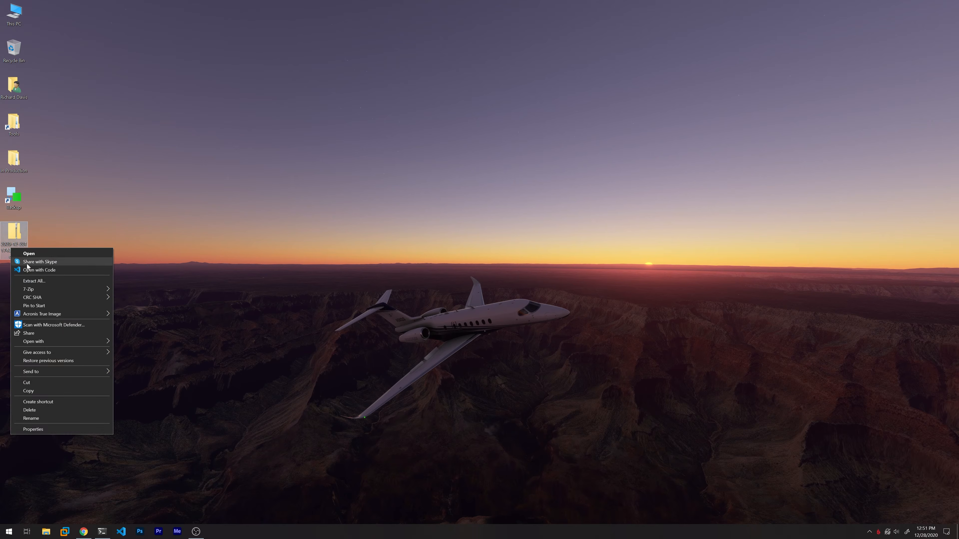
{"action": "mouse_move", "coordinate": [60, 288]}
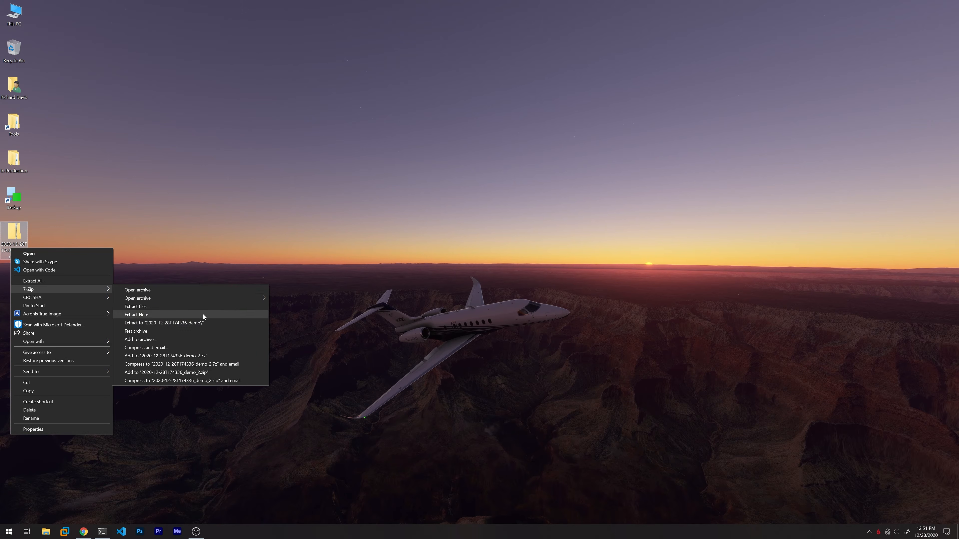
{"action": "left_click", "coordinate": [207, 323]}
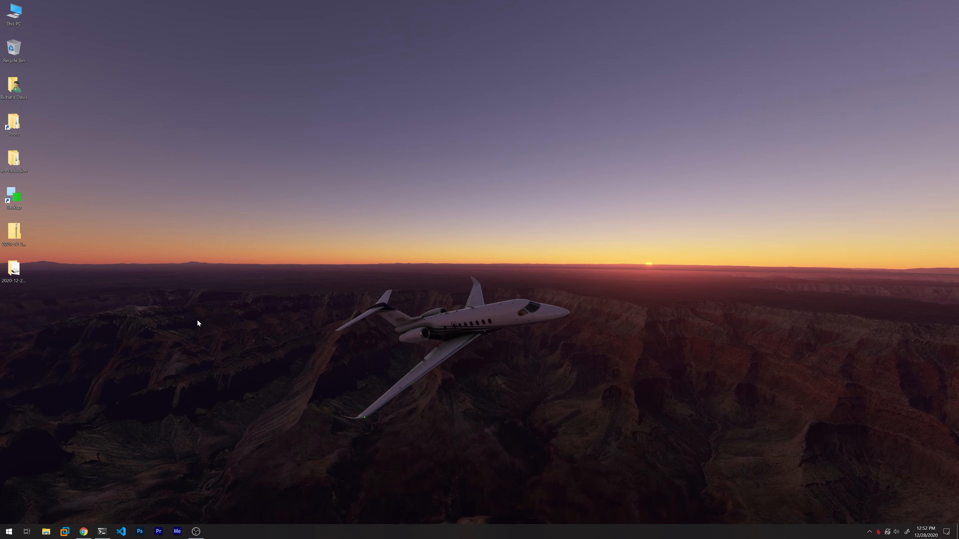
- Mount the 2020-12-28T174336_demo.vhdx disk image from the extracted folder
{"action": "double_click", "coordinate": [14, 269]}
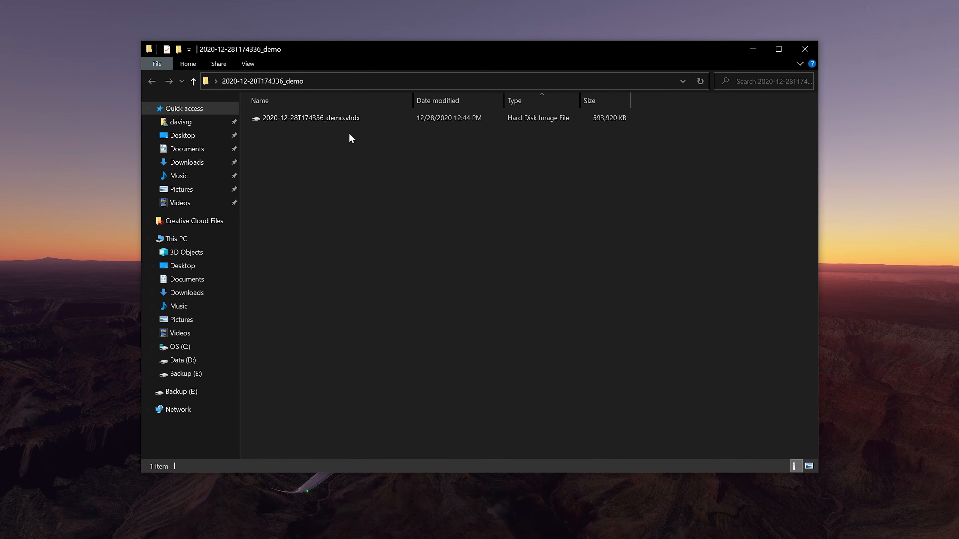
{"action": "left_click", "coordinate": [353, 121]}
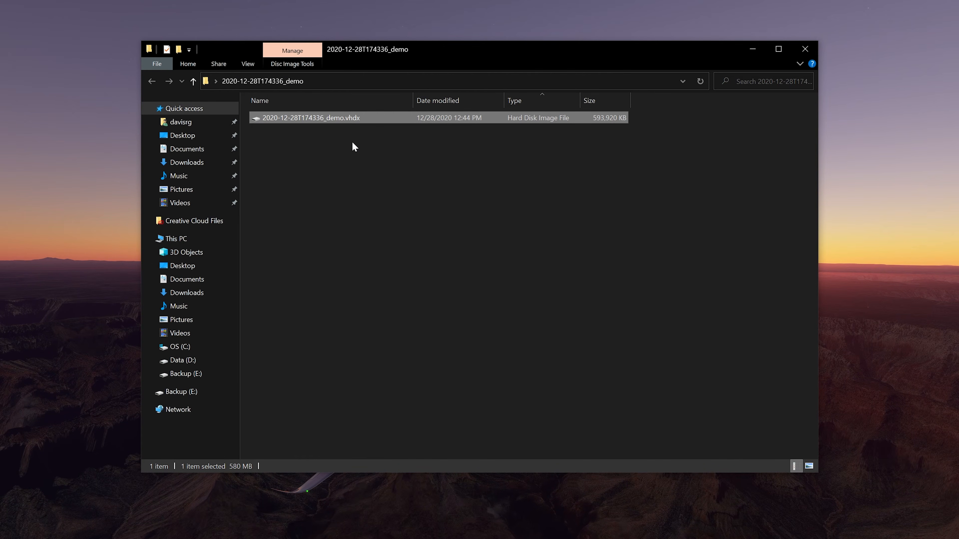
{"action": "double_click", "coordinate": [376, 117]}
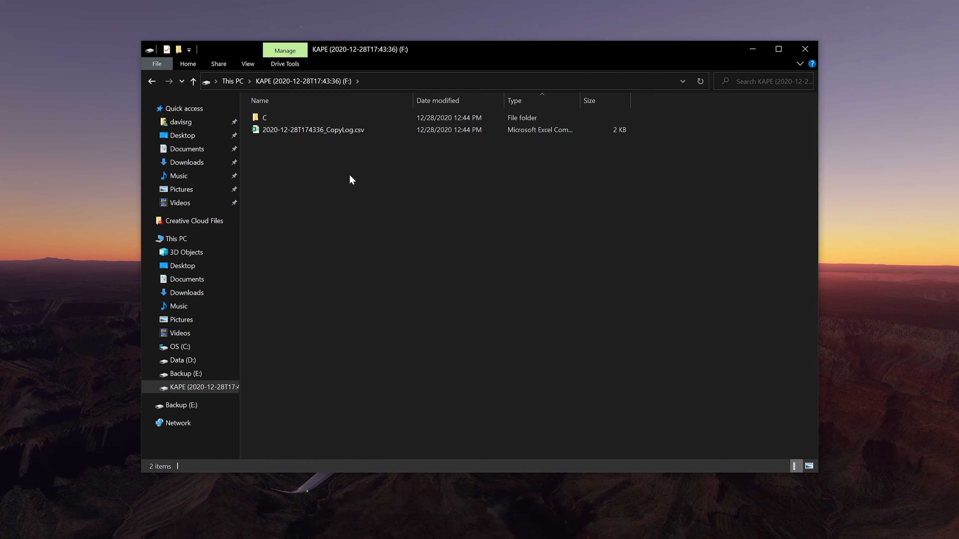
- Browse to C\$Extend on the mounted KAPE volume and select the $J file
{"action": "left_click", "coordinate": [311, 118]}
{"action": "double_click", "coordinate": [311, 116]}
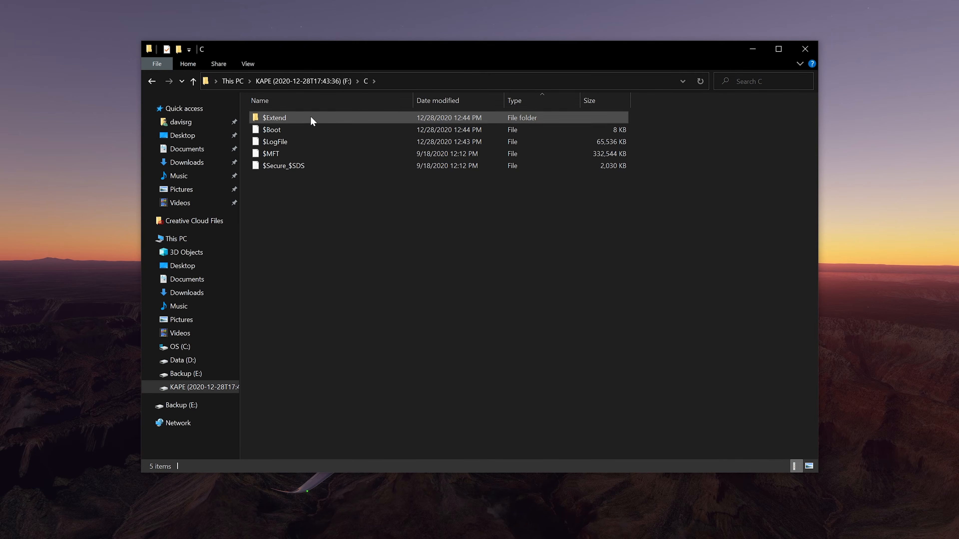
{"action": "double_click", "coordinate": [310, 116]}
{"action": "left_click", "coordinate": [310, 126]}
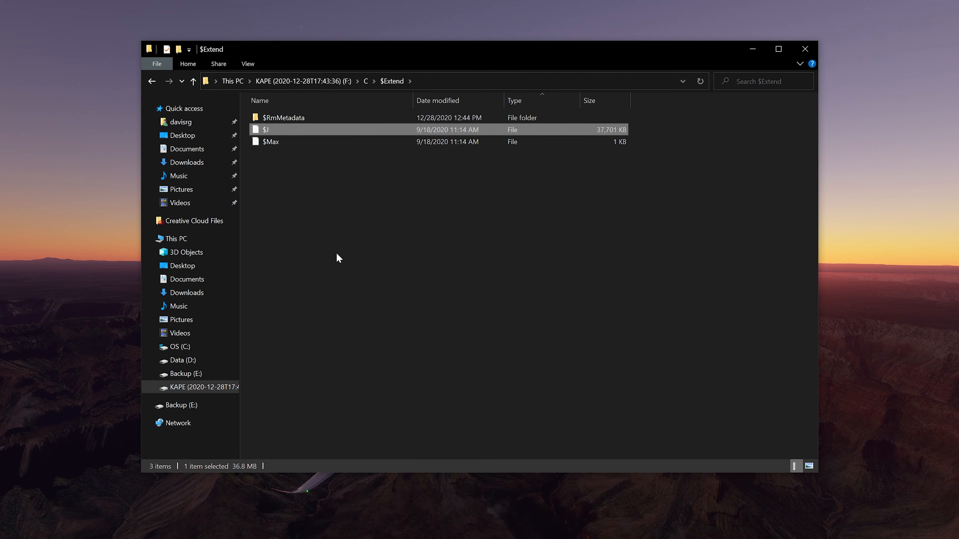
- Return to the C folder of the mounted KAPE volume, highlight the $MFT file, and close the folder window
{"action": "key", "text": "BackSpace"}
{"action": "left_click", "coordinate": [331, 155]}
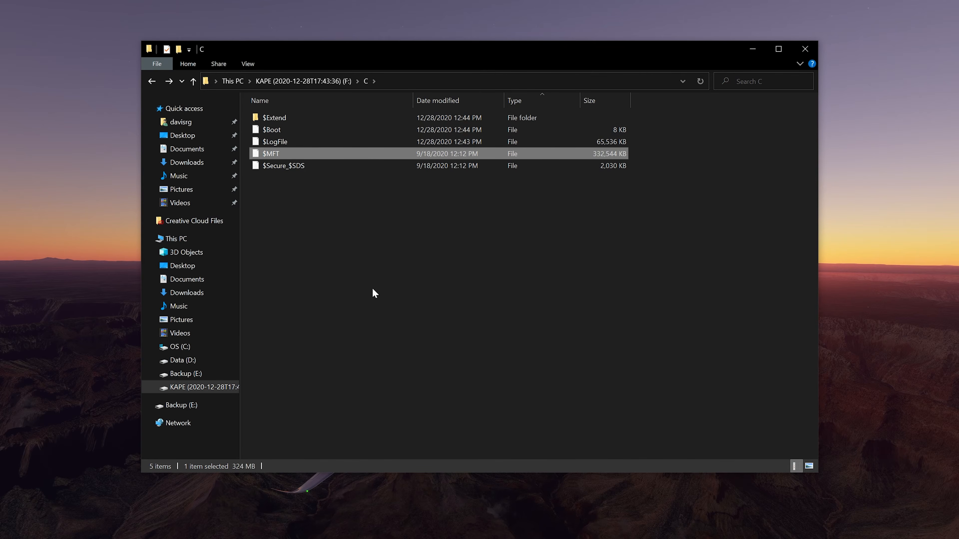
{"action": "left_click", "coordinate": [375, 294]}
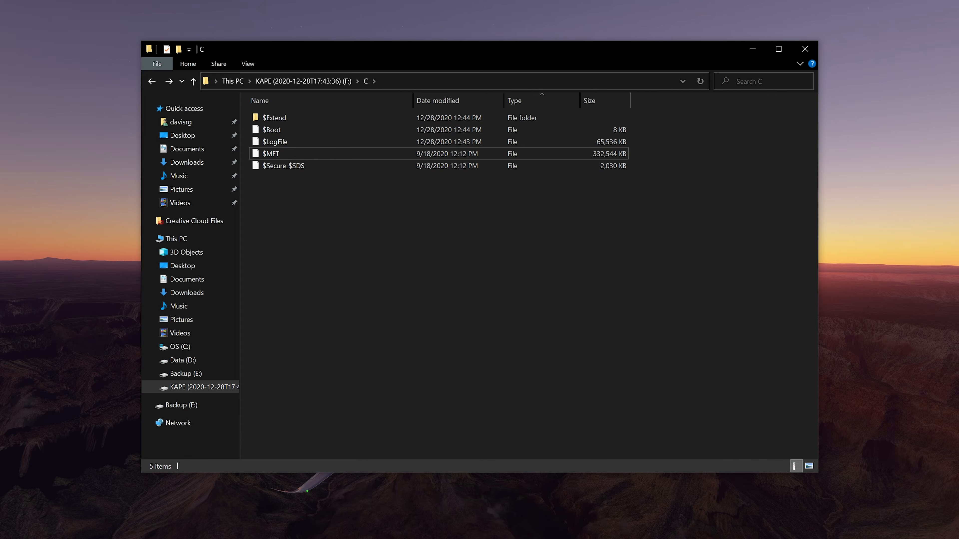
{"action": "left_click", "coordinate": [806, 51]}
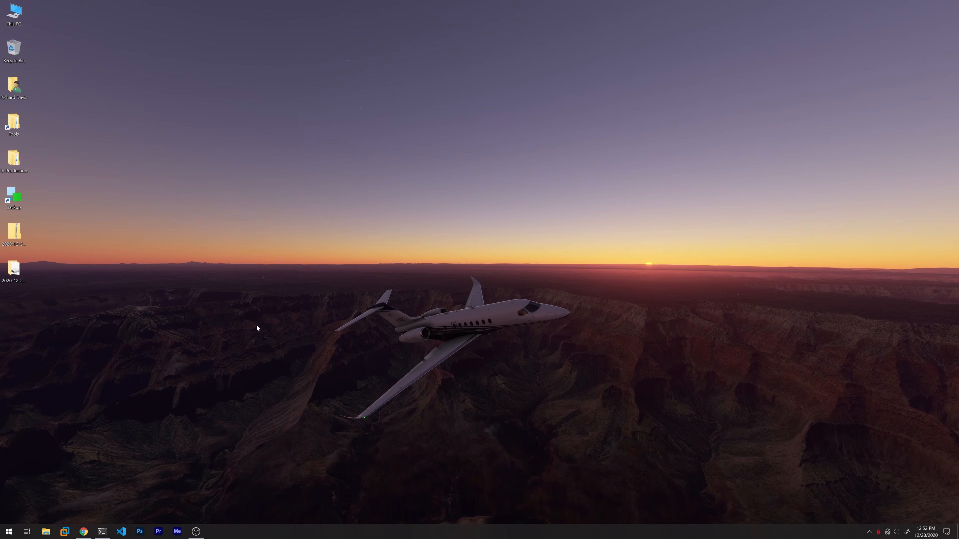
- Run MFTECmd.exe without options in the command prompt and examine its -f file types, output options and example commands
{"action": "left_click", "coordinate": [102, 532]}
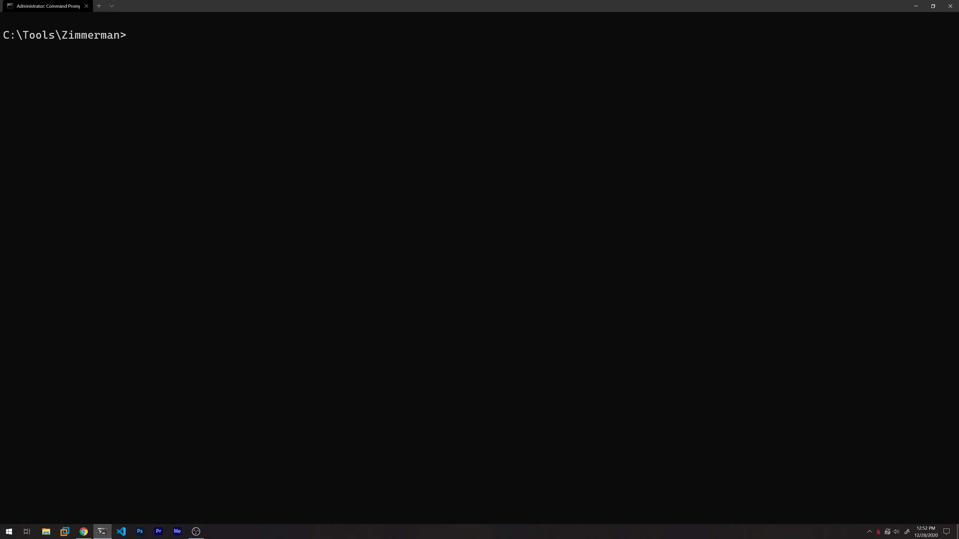
{"action": "type", "text": "MFTECmd.exe"}
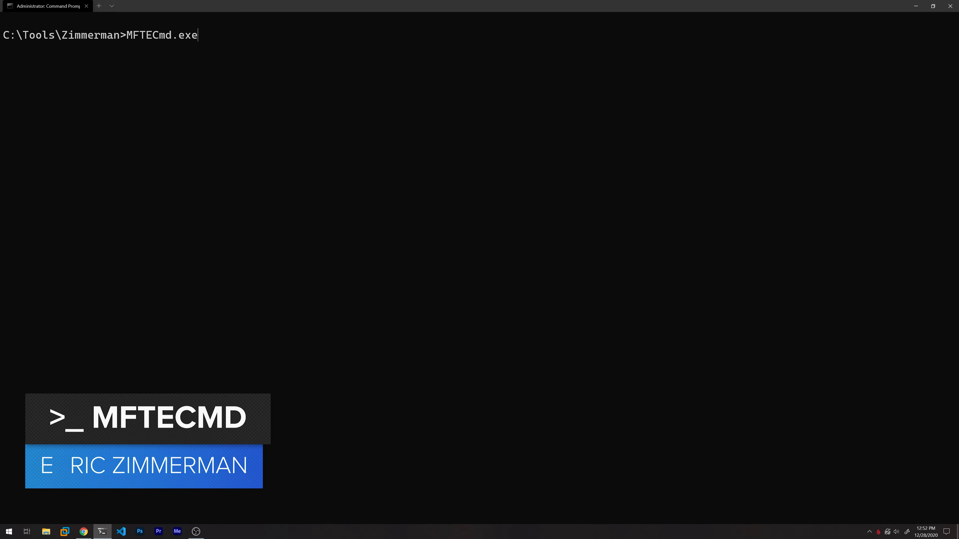
{"action": "key", "text": "Return"}
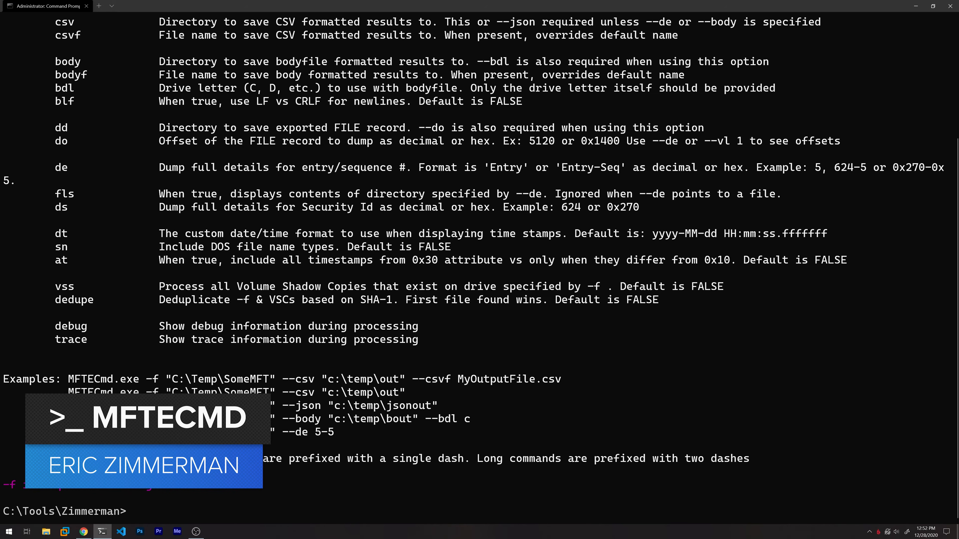
{"action": "scroll", "coordinate": [189, 351], "scroll_direction": "up", "scroll_amount": 4}
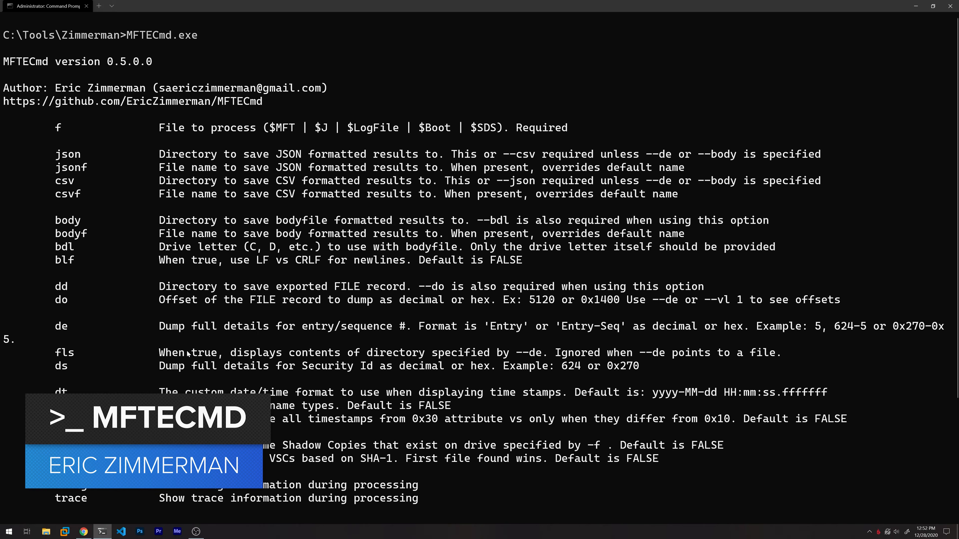
{"action": "triple_click", "coordinate": [126, 130]}
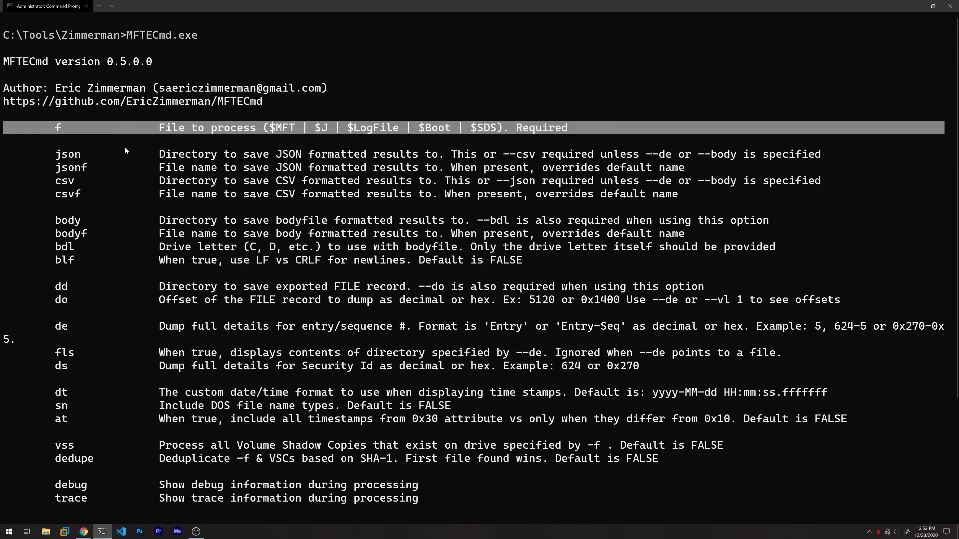
{"action": "scroll", "coordinate": [126, 150], "scroll_direction": "down", "scroll_amount": 4}
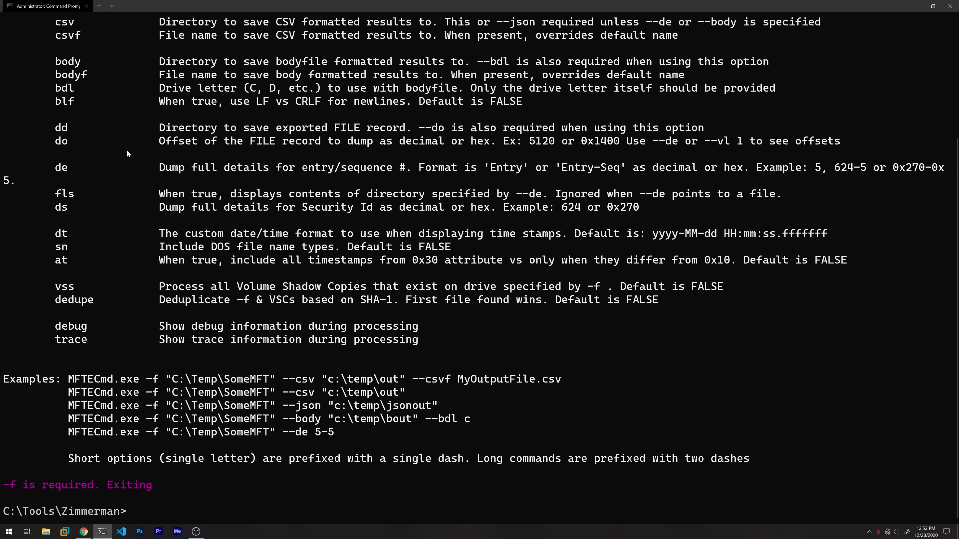
{"action": "left_click_drag", "start_coordinate": [334, 432], "coordinate": [1, 385]}
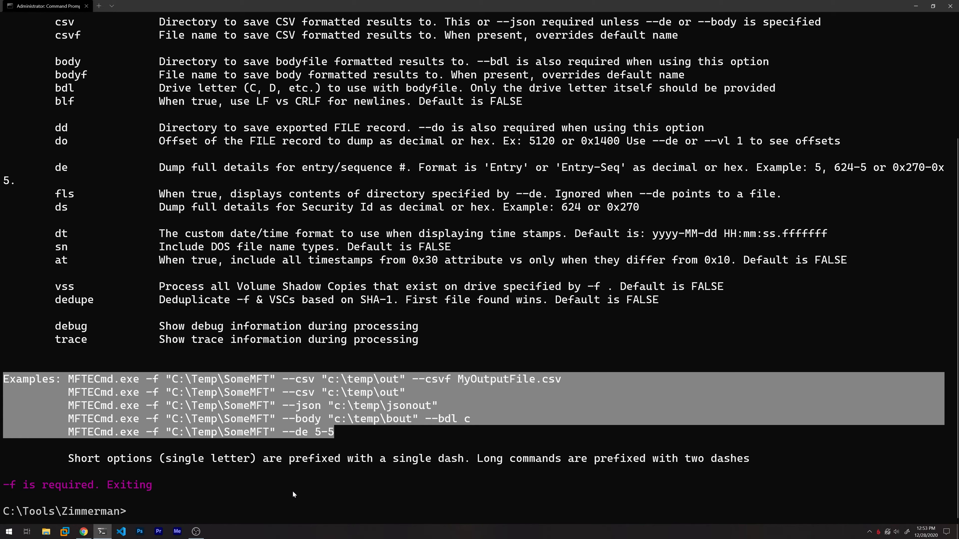
{"action": "left_click", "coordinate": [310, 487]}
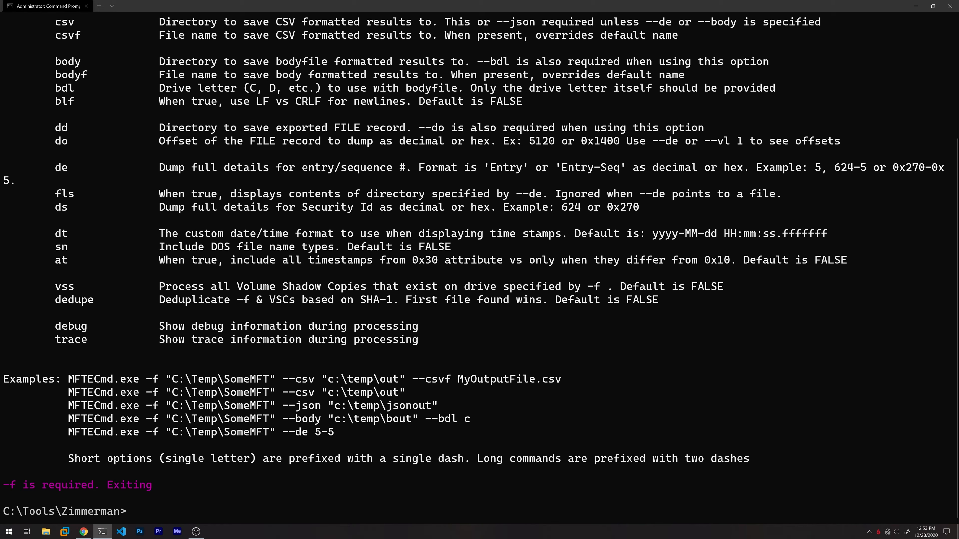
- Clear the console, parse F:\C\$MFT with MFTECmd into mft.csv on the desktop, and check the reported file type and record count
{"action": "type", "text": "cls"}
{"action": "key", "text": "Return"}
{"action": "type", "text": "mfte"}
{"action": "key", "text": "Tab"}
{"action": "type", "text": "-f "}
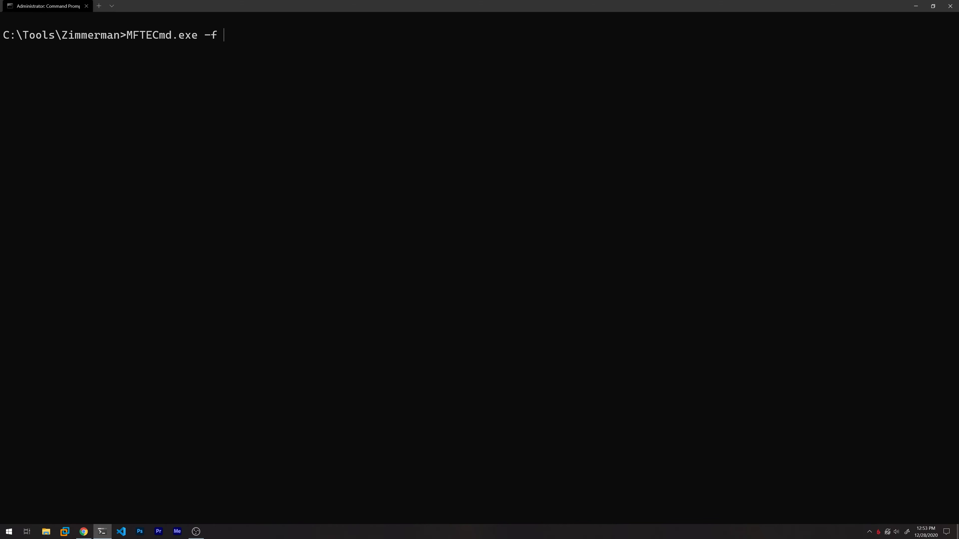
{"action": "type", "text": "F:\\C\\"}
{"action": "key", "text": "Tab"}
{"action": "key", "text": "Tab"}
{"action": "key", "text": "Tab"}
{"action": "key", "text": "Tab"}
{"action": "type", "text": "--csv C:\\Users\\davisrg\\Desktop --csvf"}
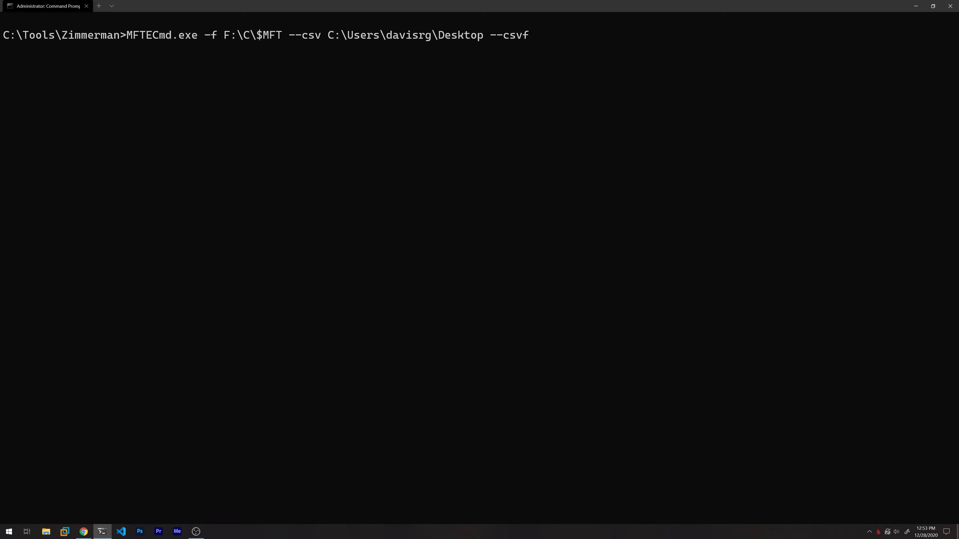
{"action": "type", "text": " mft.csv"}
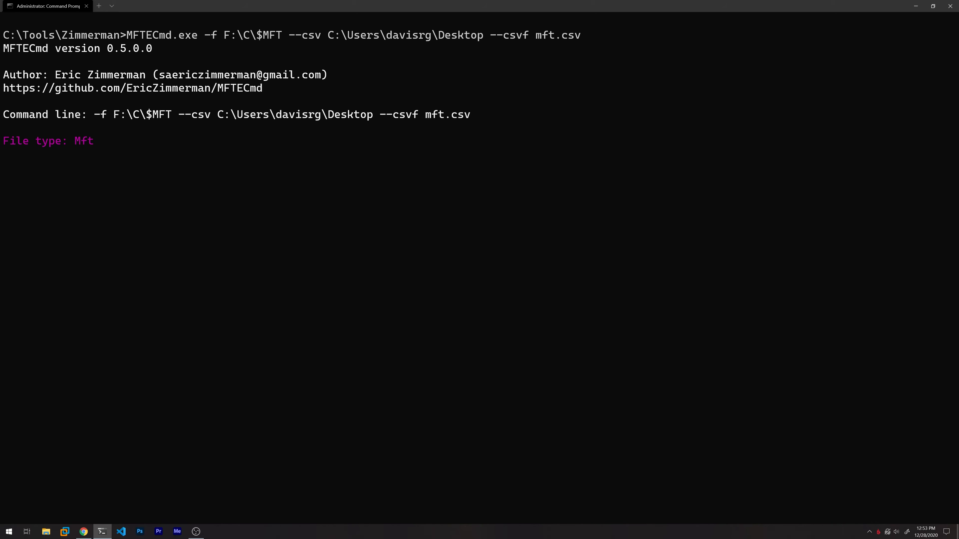
{"action": "triple_click", "coordinate": [92, 142]}
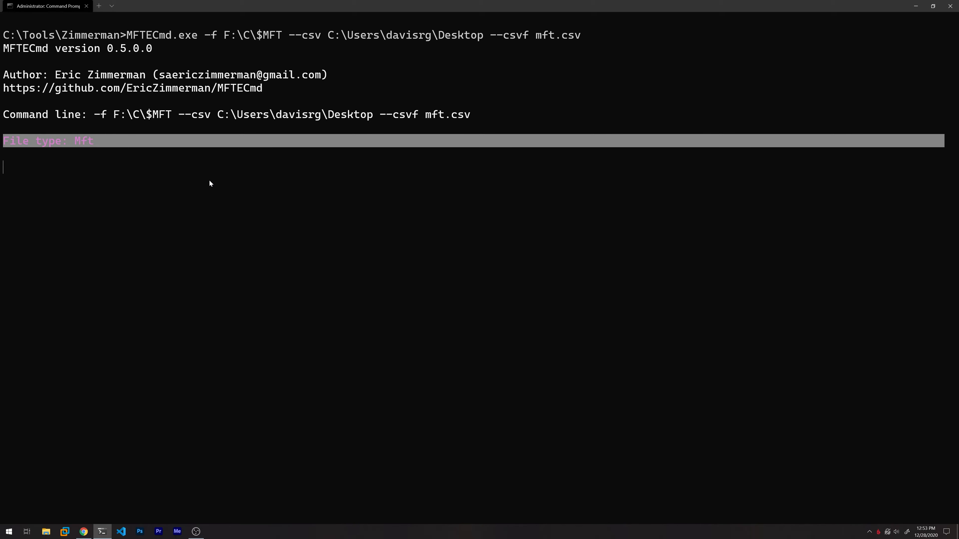
{"action": "left_click", "coordinate": [209, 181]}
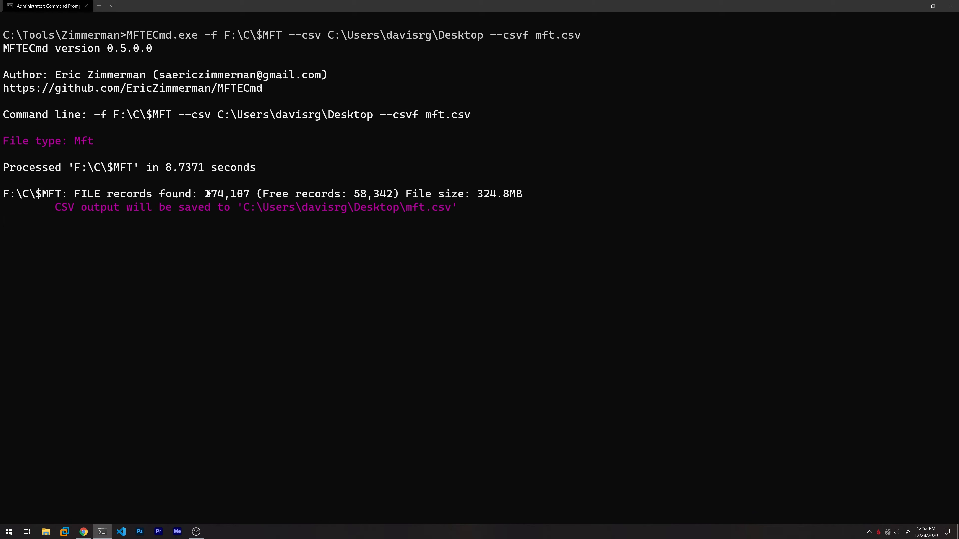
{"action": "left_click_drag", "start_coordinate": [205, 193], "coordinate": [249, 194]}
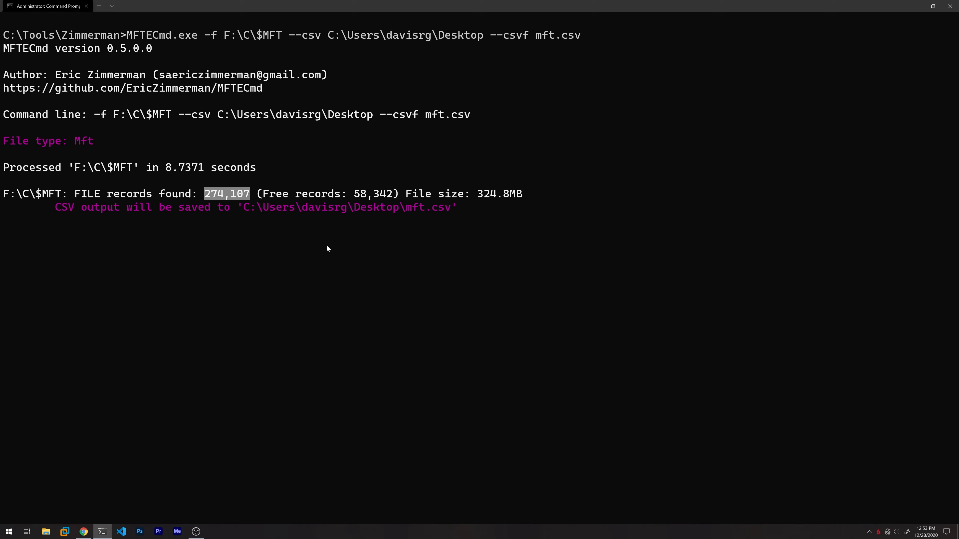
{"action": "left_click", "coordinate": [348, 260]}
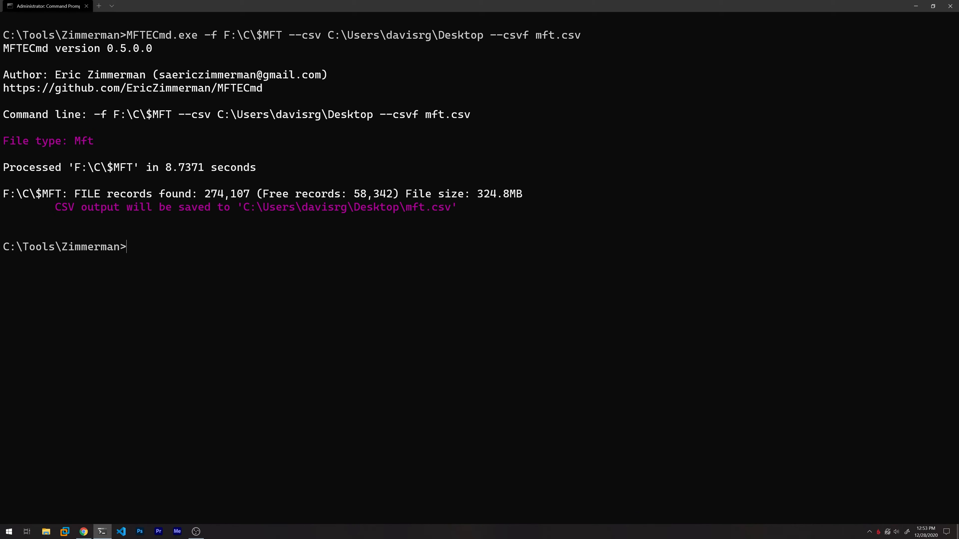
- Parse F:\C\$Extend\$J with MFTECmd into usnjrnl.csv on the desktop and check the reported file type
{"action": "type", "text": "mft"}
{"action": "key", "text": "Tab"}
{"action": "type", "text": "-f F:\\C\\"}
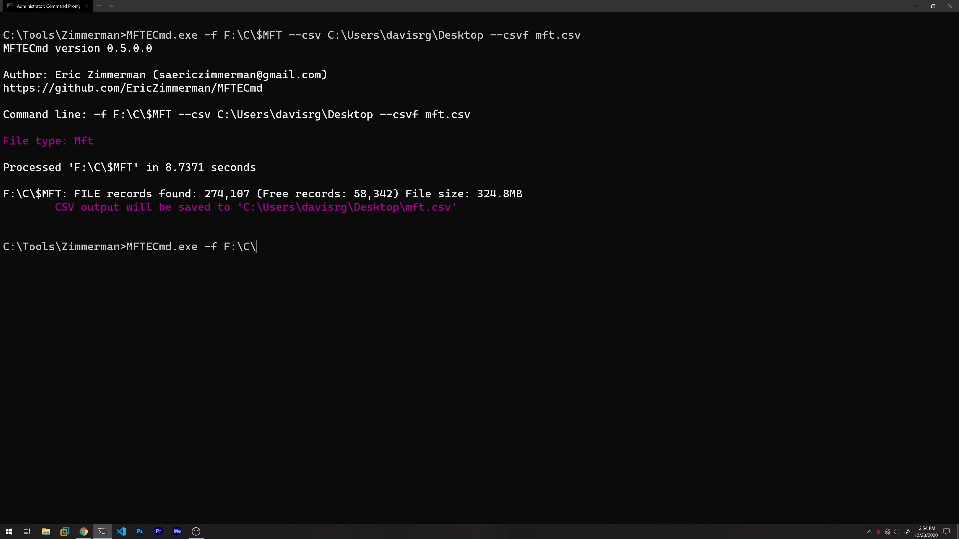
{"action": "type", "text": "$"}
{"action": "key", "text": "Tab"}
{"action": "key", "text": "Tab"}
{"action": "key", "text": "Tab"}
{"action": "key", "text": "Tab"}
{"action": "key", "text": "Tab"}
{"action": "type", "text": "\\$J"}
{"action": "type", "text": "--csv C:\\Users"}
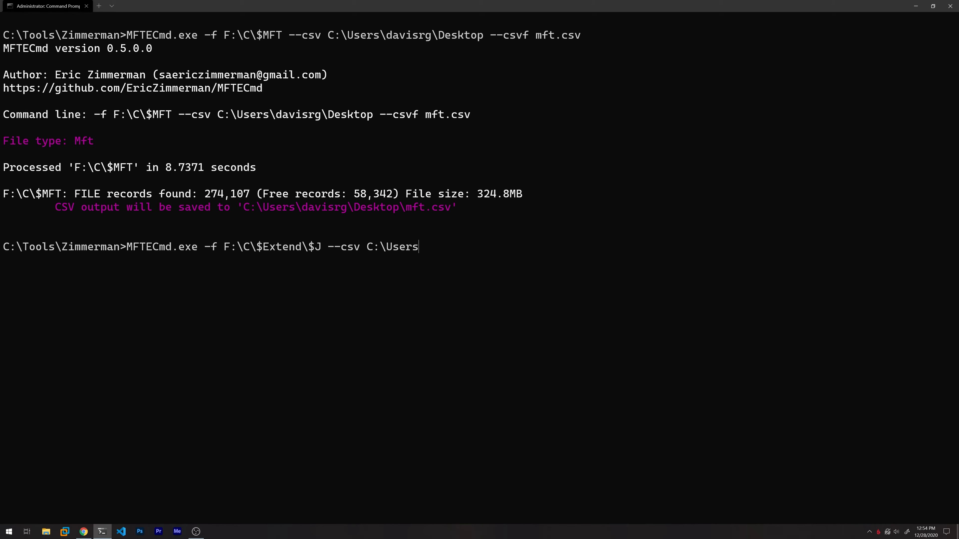
{"action": "type", "text": "\\davisrg\\Desktop"}
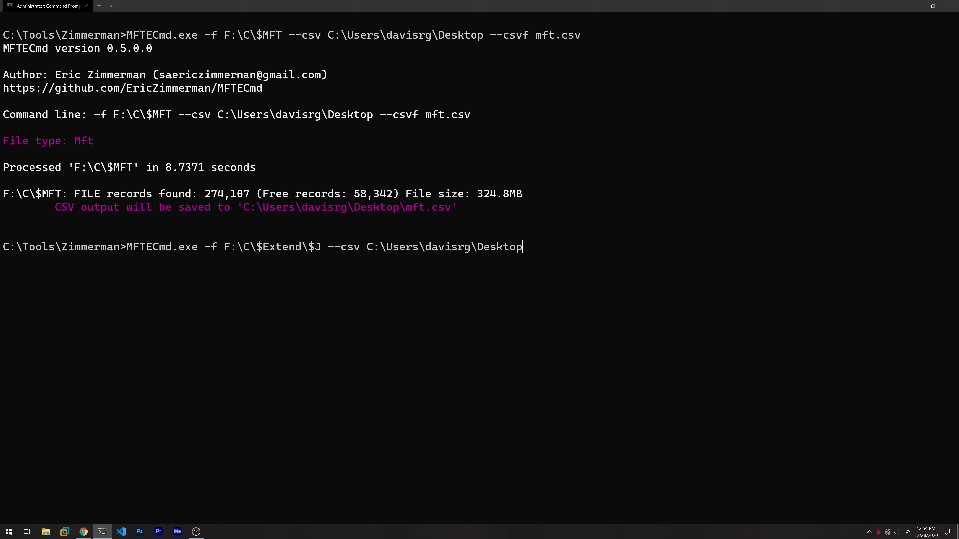
{"action": "type", "text": " --csvf usnjrnl.csv"}
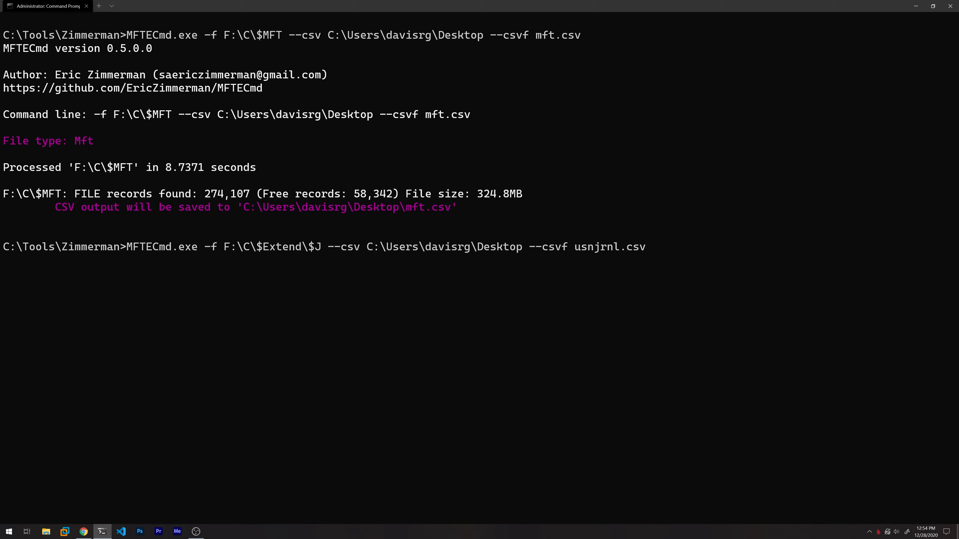
{"action": "key", "text": "Return"}
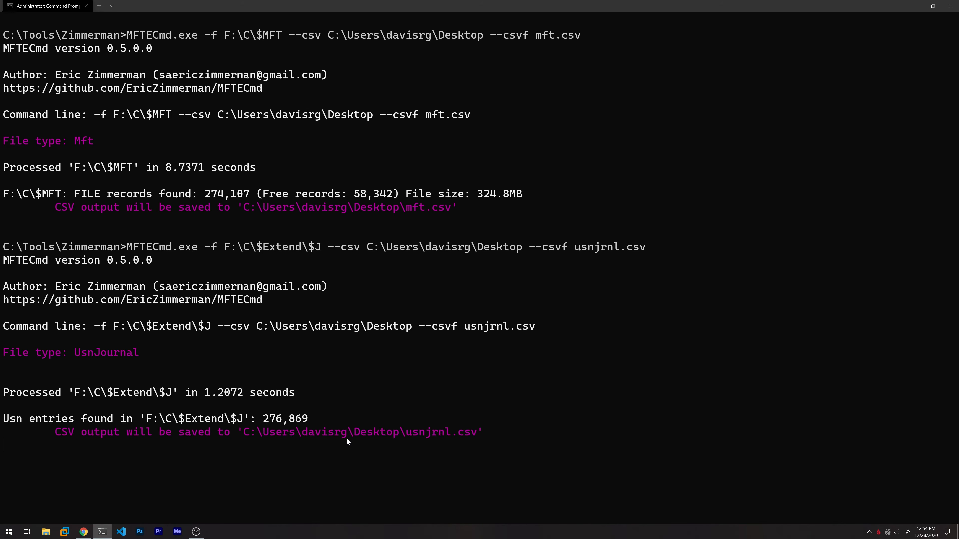
{"action": "triple_click", "coordinate": [156, 350]}
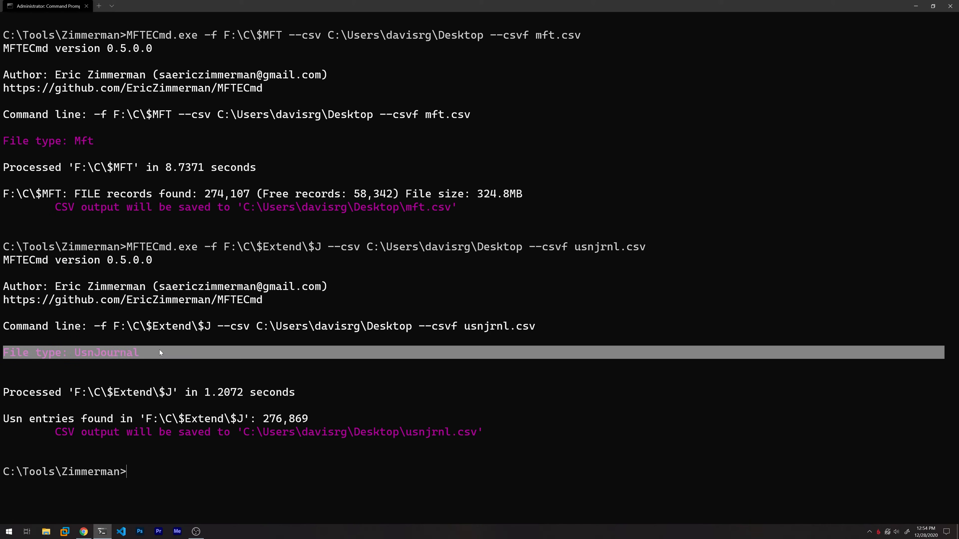
{"action": "left_click", "coordinate": [178, 364]}
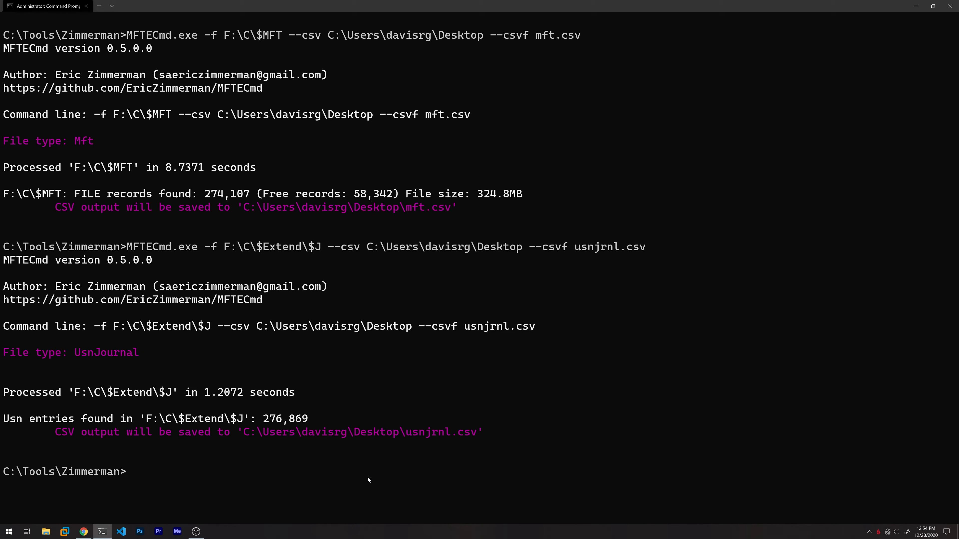
- Show the desktop and highlight the mft.csv and usnjrnl.csv output files
{"action": "key", "text": "super+d"}
{"action": "left_click_drag", "start_coordinate": [66, 377], "coordinate": [1, 310]}
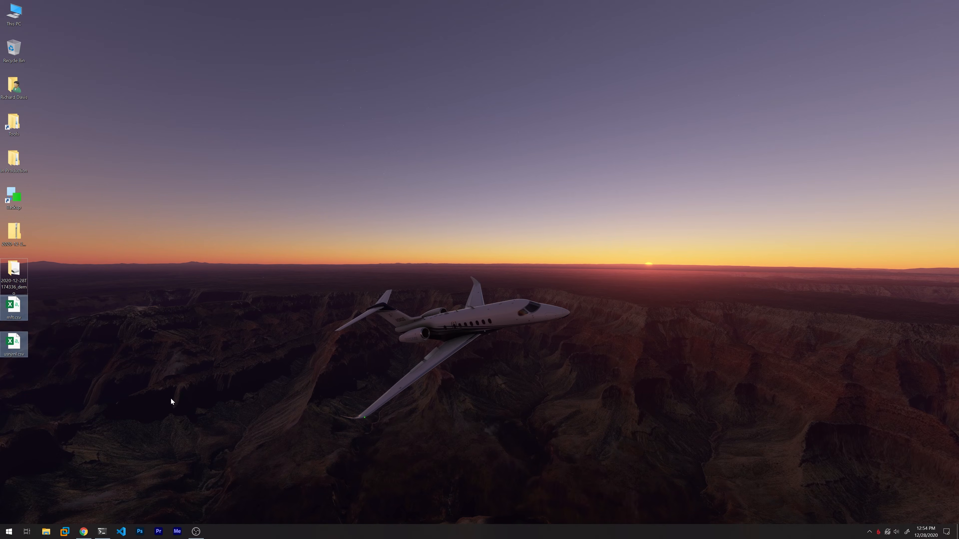
{"action": "left_click", "coordinate": [171, 399]}
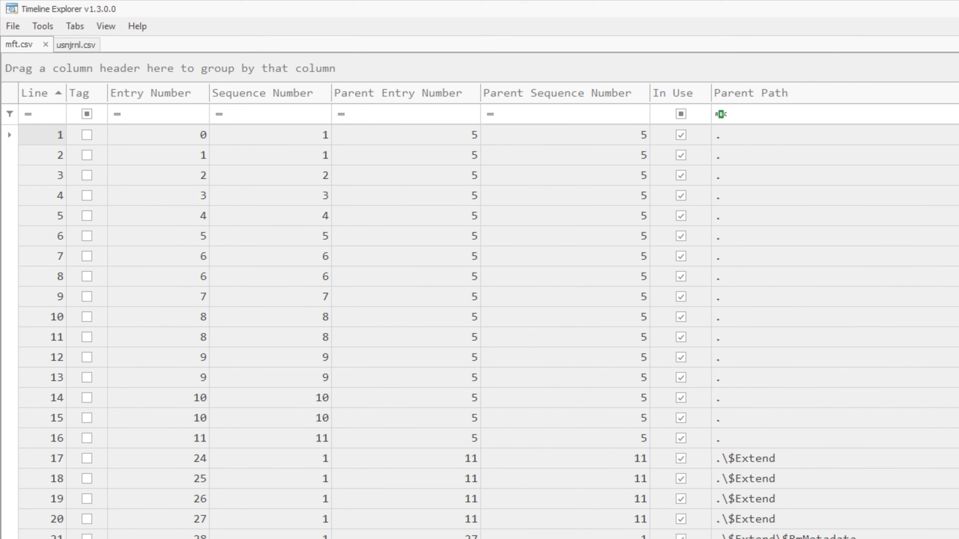
- Examine the mft.csv columns in Timeline Explorer, from entry numbers and file names across to the 0x10 and 0x30 timestamps and SI<FN
{"action": "scroll", "coordinate": [491, 302], "scroll_direction": "right", "scroll_amount": 10}
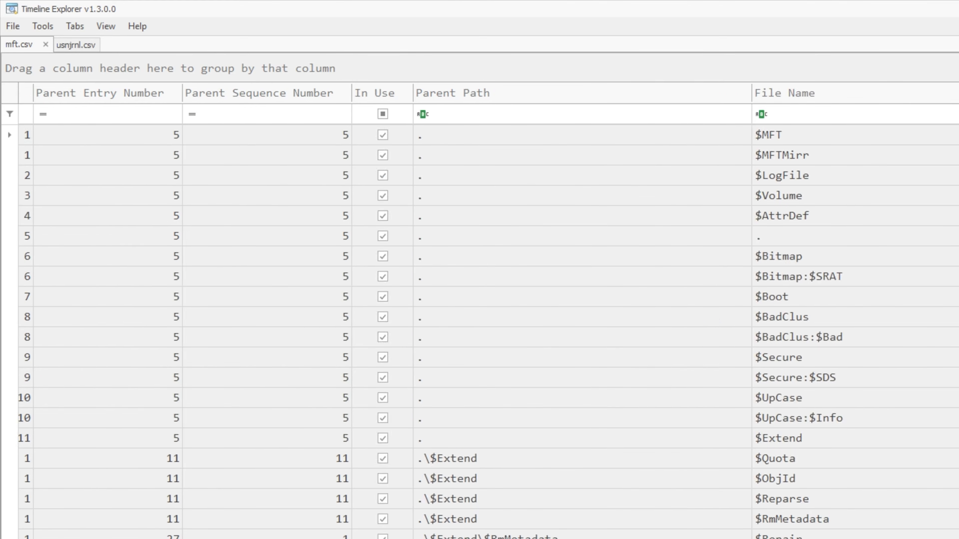
{"action": "scroll", "coordinate": [491, 302], "scroll_direction": "right", "scroll_amount": 1}
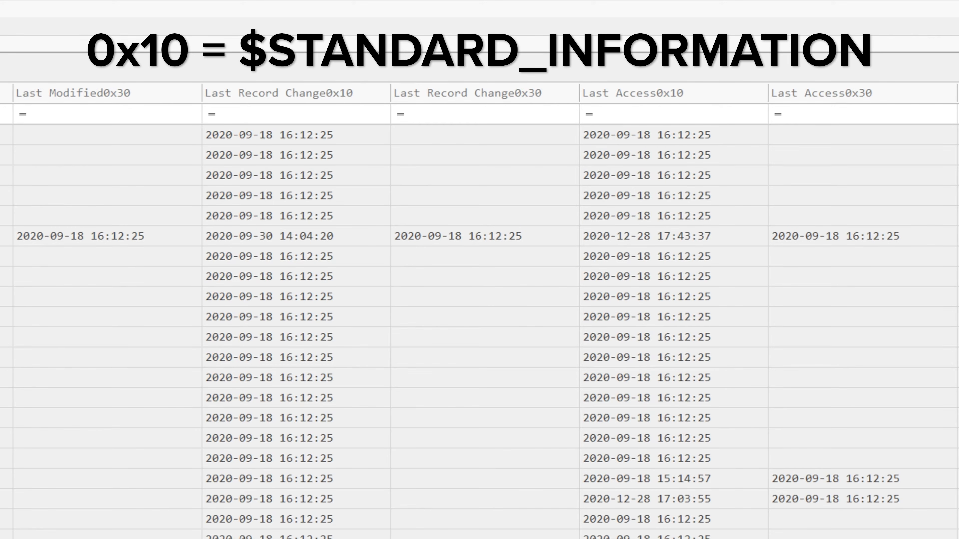
{"action": "scroll", "coordinate": [480, 313], "scroll_direction": "right", "scroll_amount": 10}
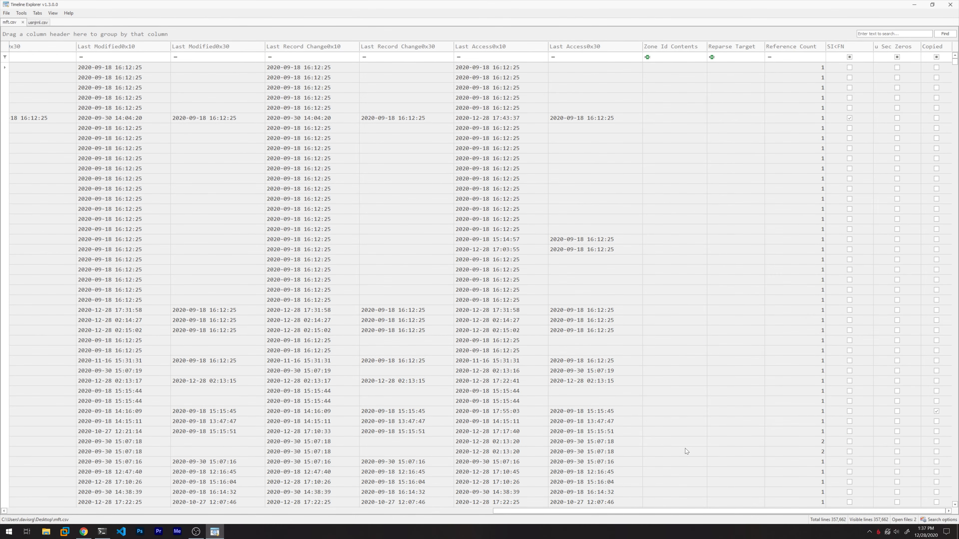
- Filter the Parent Path column of mft.csv by \users\demo\desktop
{"action": "left_click_drag", "start_coordinate": [666, 513], "coordinate": [134, 512]}
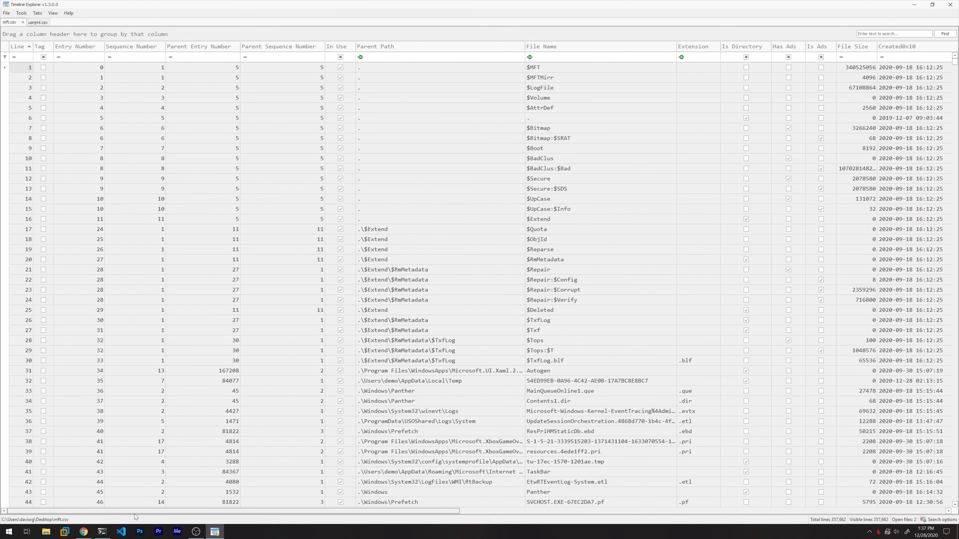
{"action": "left_click", "coordinate": [396, 58]}
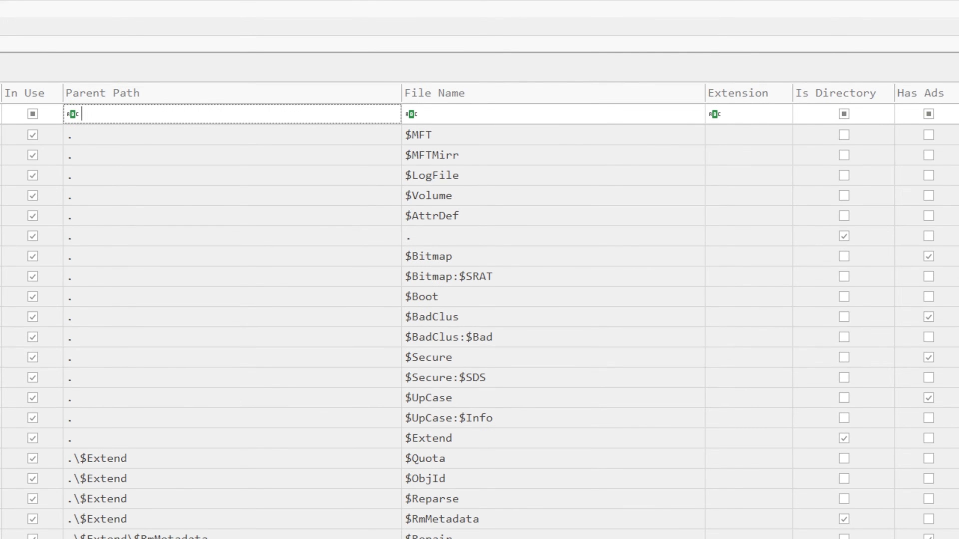
{"action": "type", "text": "\\users\\demo\\desktop"}
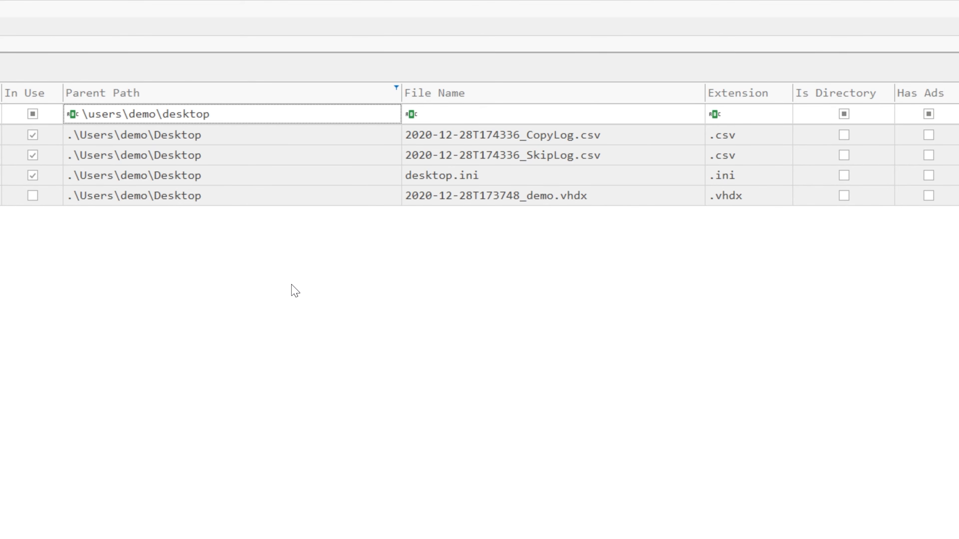
- Select the Parent Path and File Name cells from 2020-12-28T174336_CopyLog.csv through 2020-12-28T173748_demo.vhdx
{"action": "left_click", "coordinate": [256, 138]}
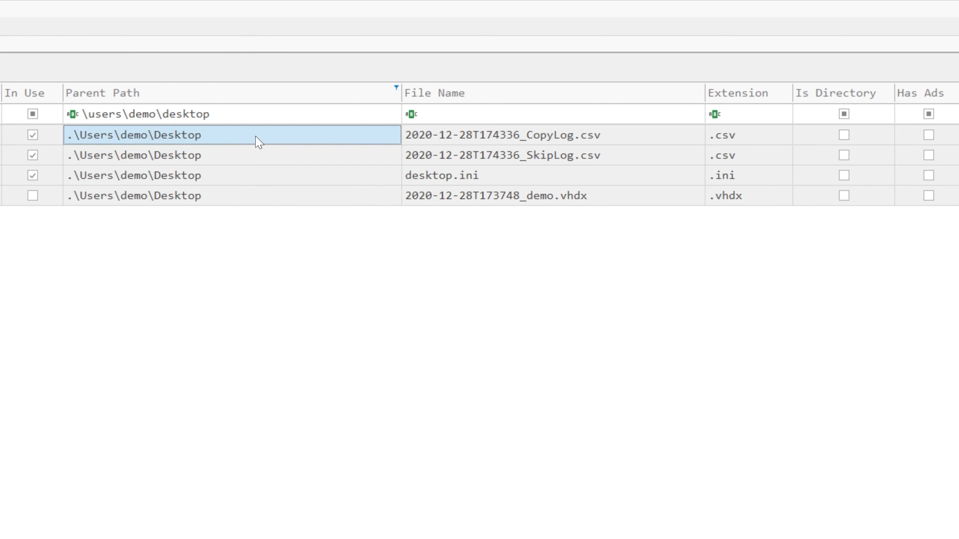
{"action": "key", "text": "shift+Down"}
{"action": "key", "text": "shift+Down"}
{"action": "key", "text": "shift+Down"}
{"action": "key", "text": "shift+Right"}
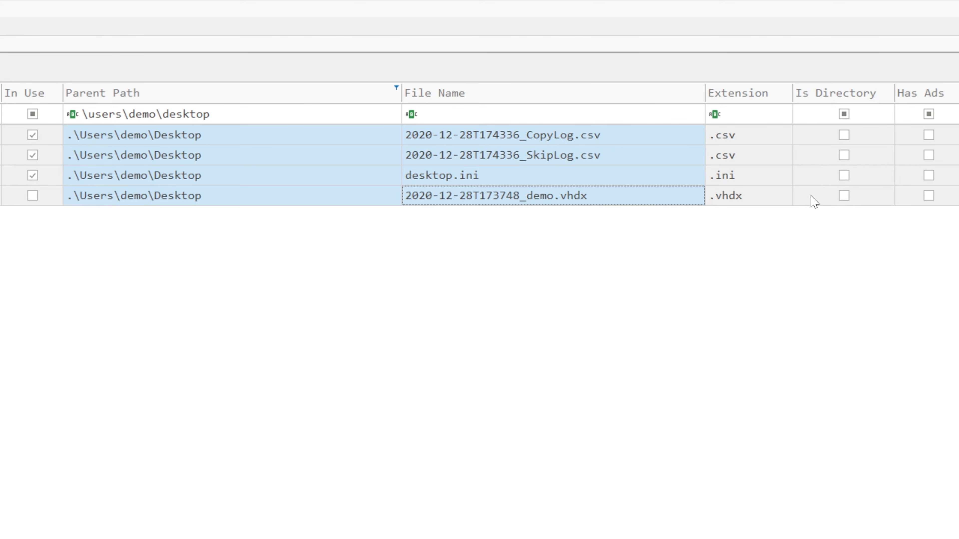
- Examine the file size of 2020-12-28T173748_demo.vhdx and the created, modified, record change and access timestamps of the filtered desktop files
{"action": "left_click", "coordinate": [905, 196]}
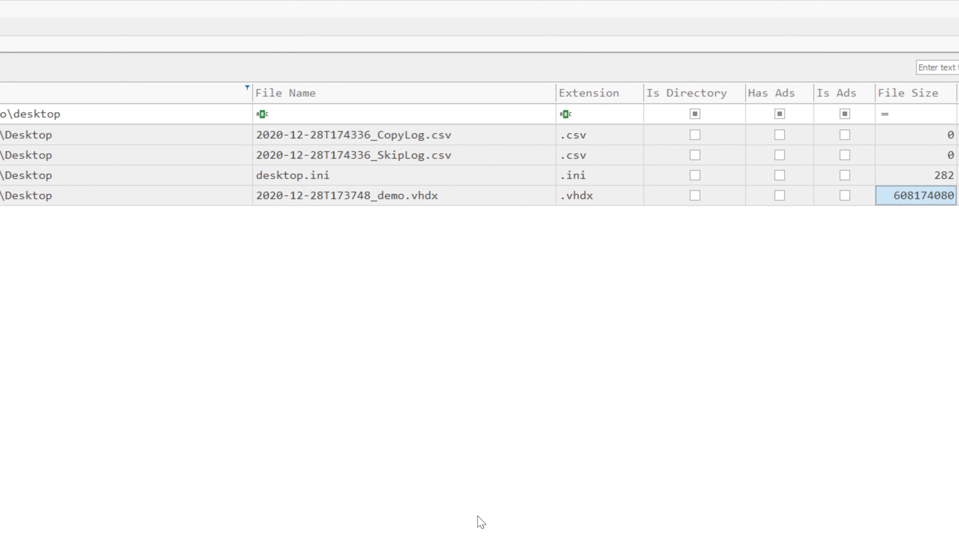
{"action": "scroll", "coordinate": [480, 155], "scroll_direction": "right", "scroll_amount": 15}
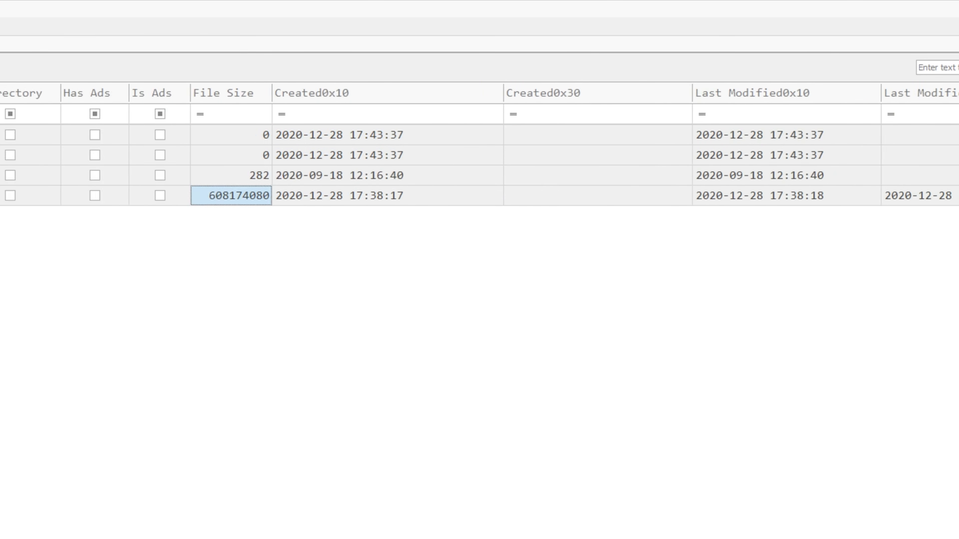
{"action": "scroll", "coordinate": [480, 155], "scroll_direction": "right", "scroll_amount": 3}
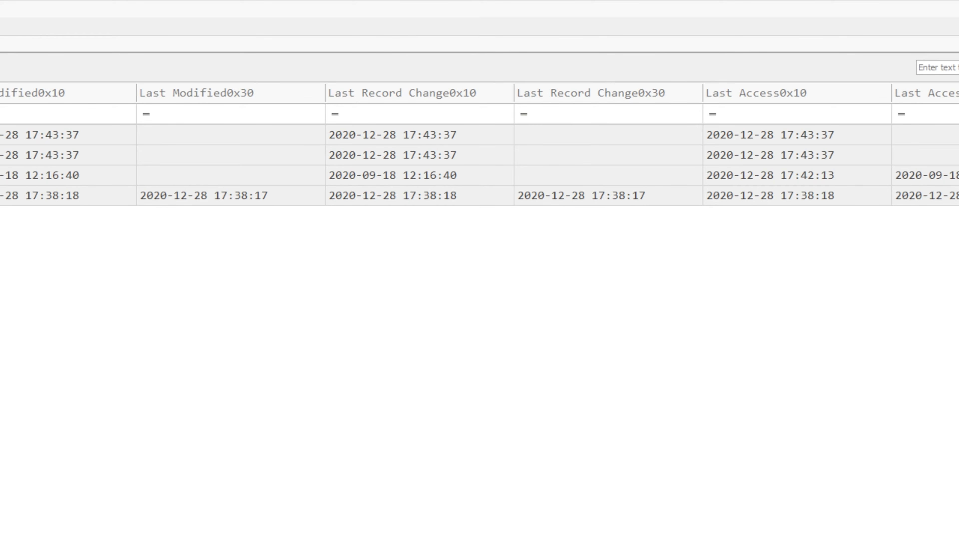
{"action": "left_click_drag", "start_coordinate": [566, 538], "coordinate": [113, 538]}
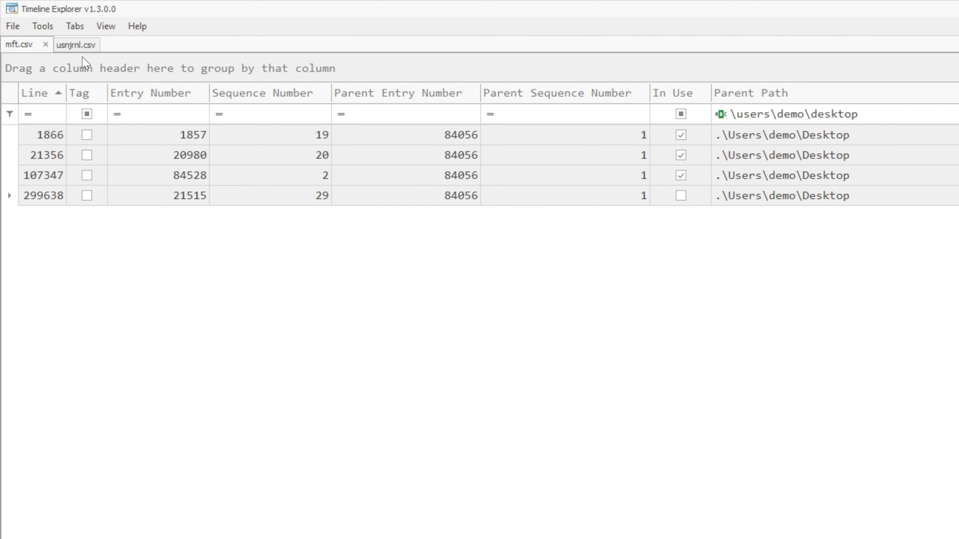
- Open the usnjrnl.csv data and examine the available Update Reasons filter values, plus the File Attributes and Source File columns
{"action": "left_click", "coordinate": [83, 46]}
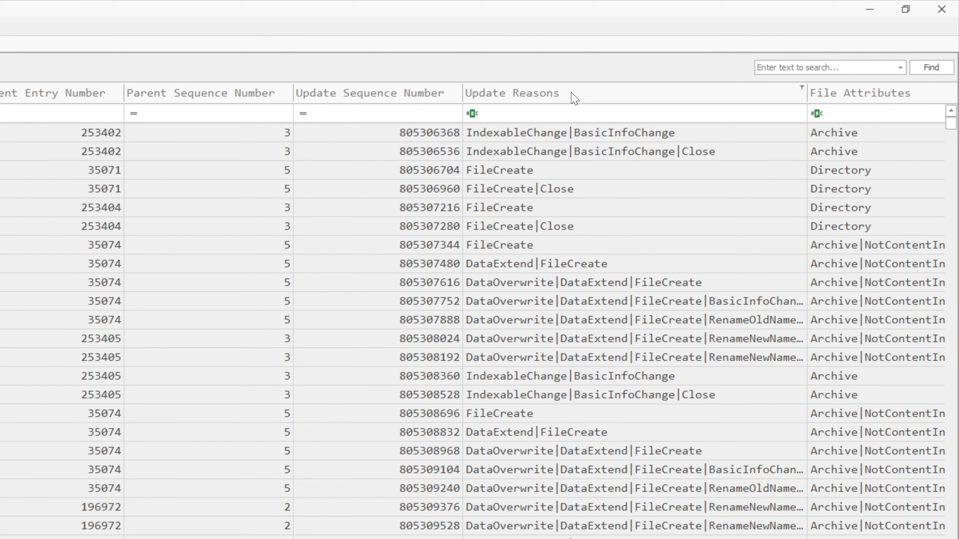
{"action": "left_click", "coordinate": [801, 88]}
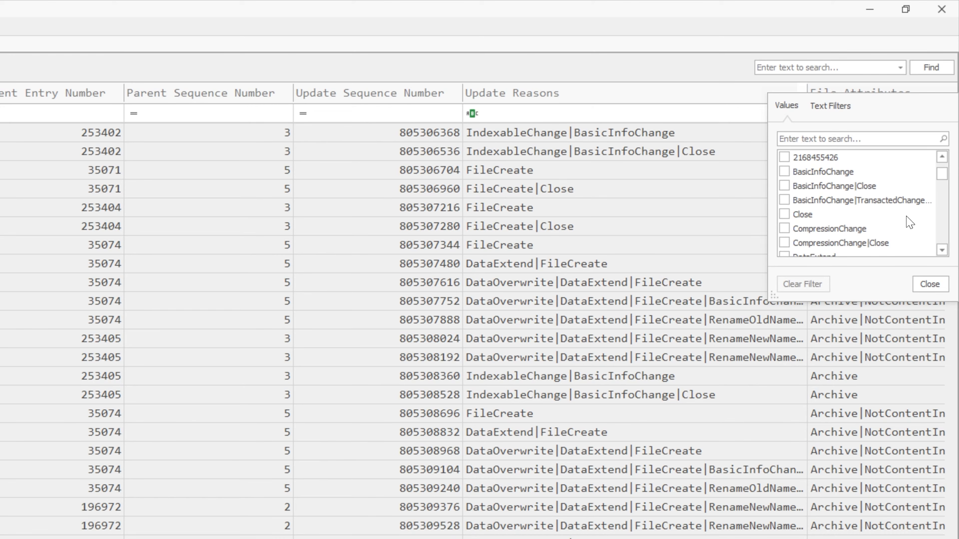
{"action": "scroll", "coordinate": [855, 231], "scroll_direction": "down", "scroll_amount": 10}
{"action": "scroll", "coordinate": [857, 235], "scroll_direction": "down", "scroll_amount": 10}
{"action": "scroll", "coordinate": [858, 234], "scroll_direction": "down", "scroll_amount": 10}
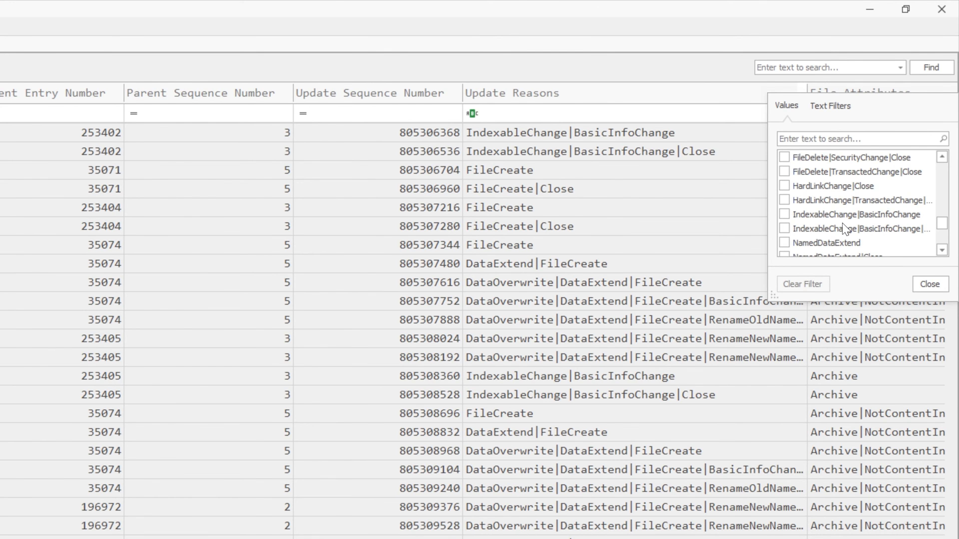
{"action": "scroll", "coordinate": [844, 228], "scroll_direction": "down", "scroll_amount": 10}
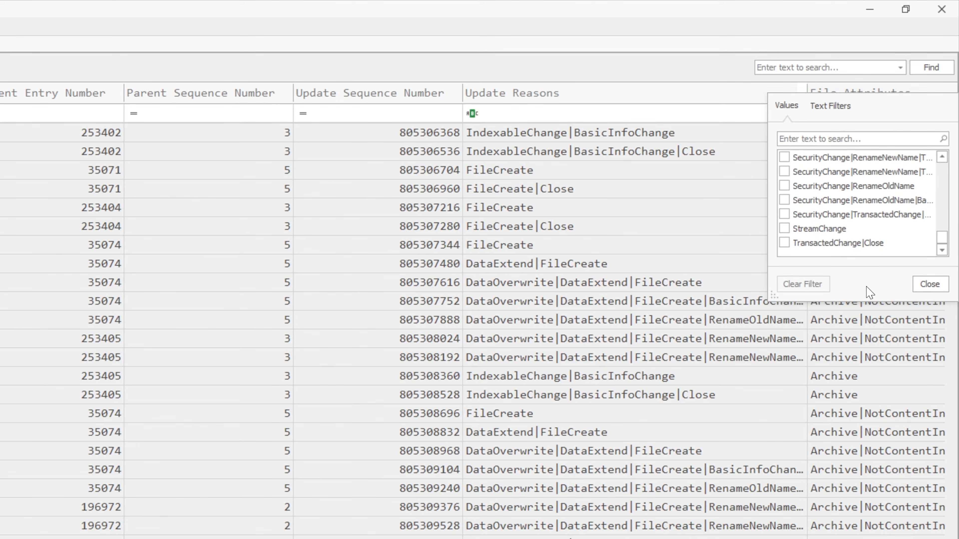
{"action": "left_click", "coordinate": [929, 284]}
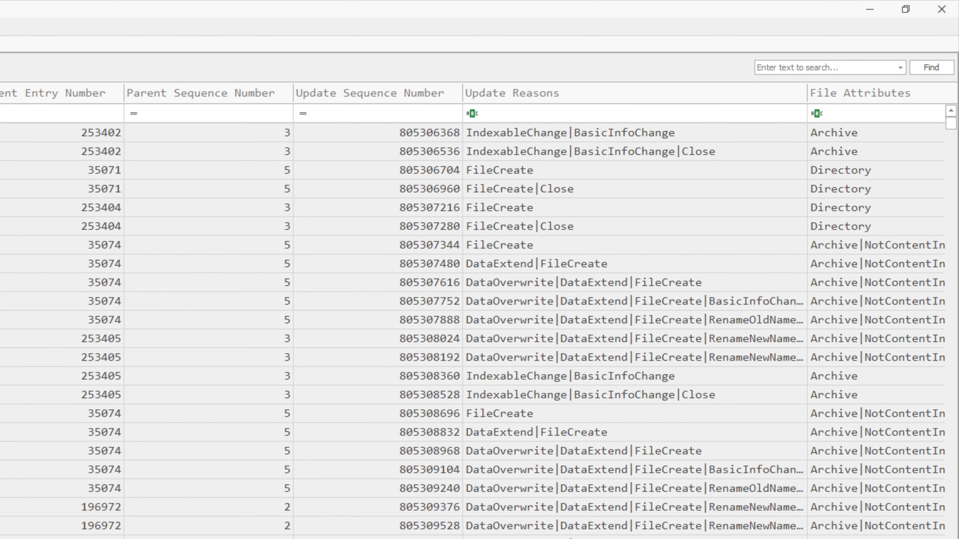
{"action": "scroll", "coordinate": [473, 312], "scroll_direction": "right", "scroll_amount": 8}
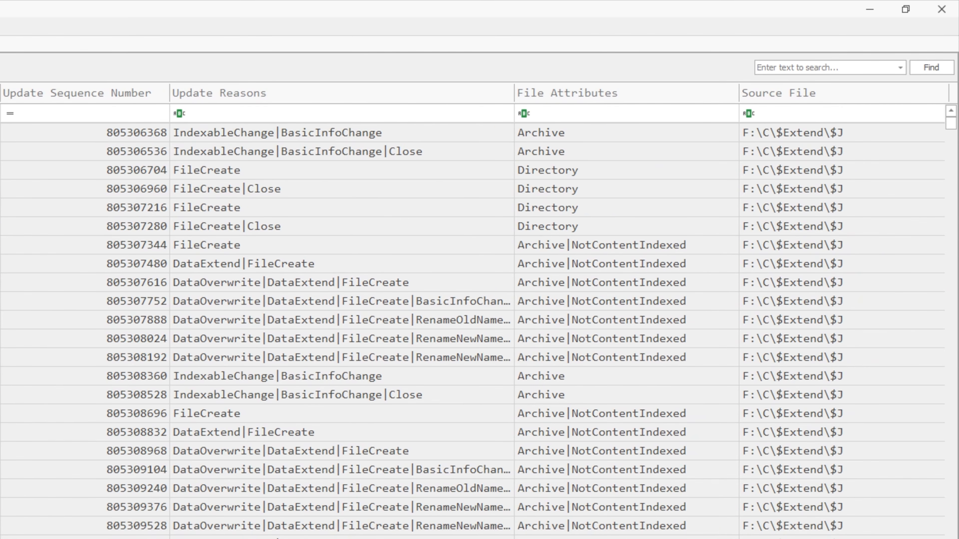
{"action": "scroll", "coordinate": [473, 311], "scroll_direction": "right", "scroll_amount": 1}
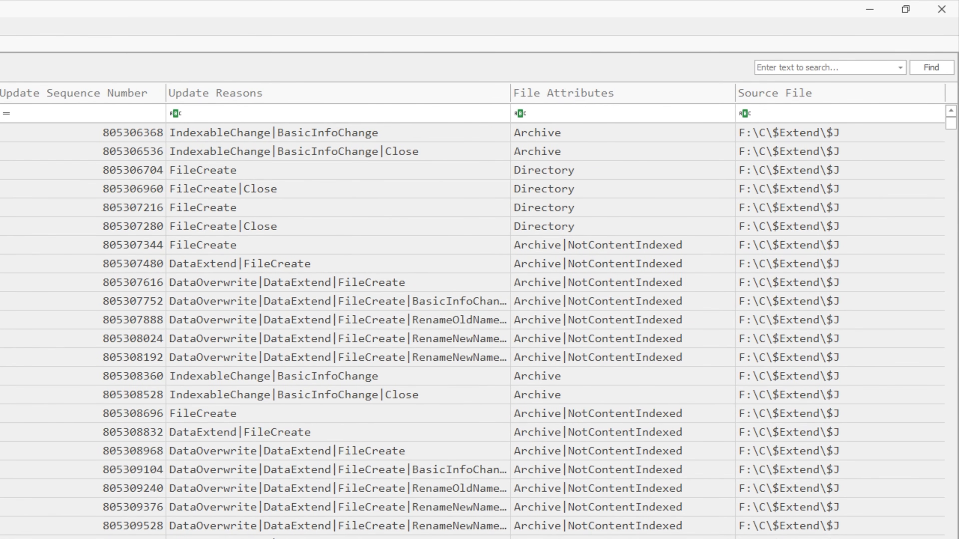
{"action": "scroll", "coordinate": [439, 425], "scroll_direction": "left", "scroll_amount": 8}
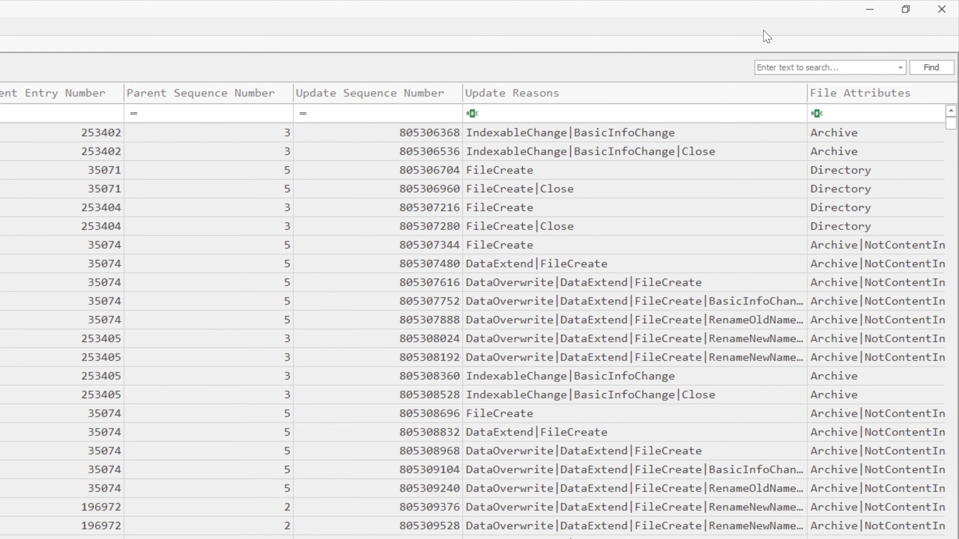
- Search usnjrnl.csv for apg.exe and highlight its FileCreate and RenameOldName update reasons
{"action": "type", "text": "apg.exe"}
{"action": "key", "text": "Return"}
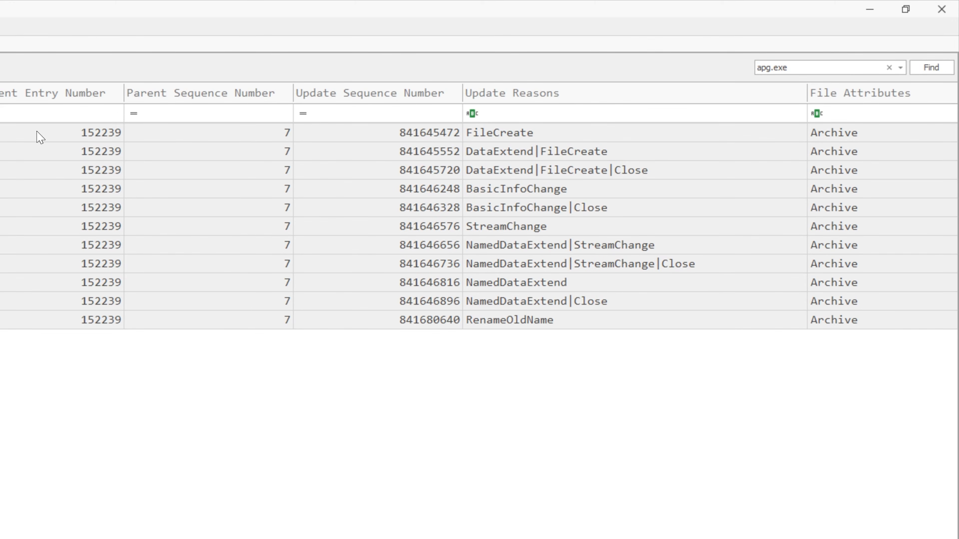
{"action": "left_click", "coordinate": [574, 134]}
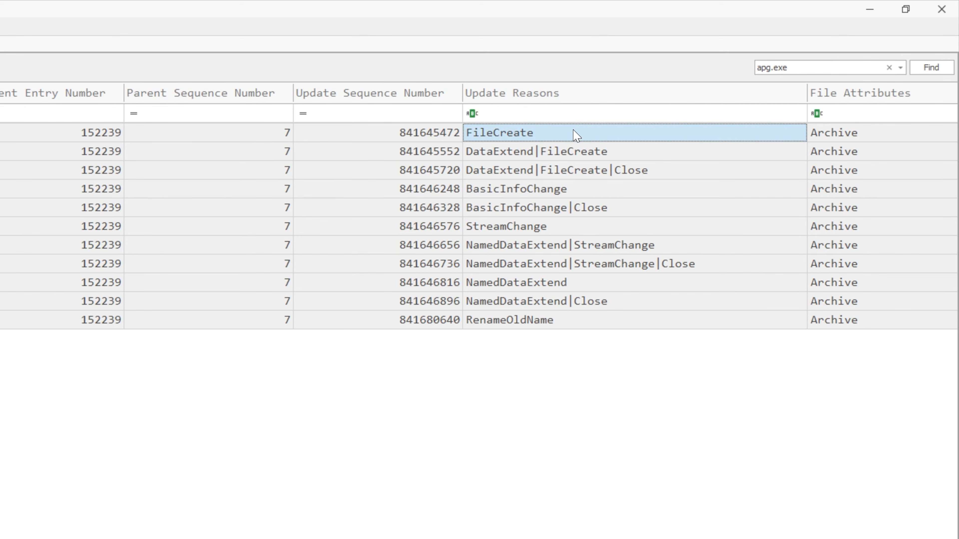
{"action": "left_click", "coordinate": [586, 321]}
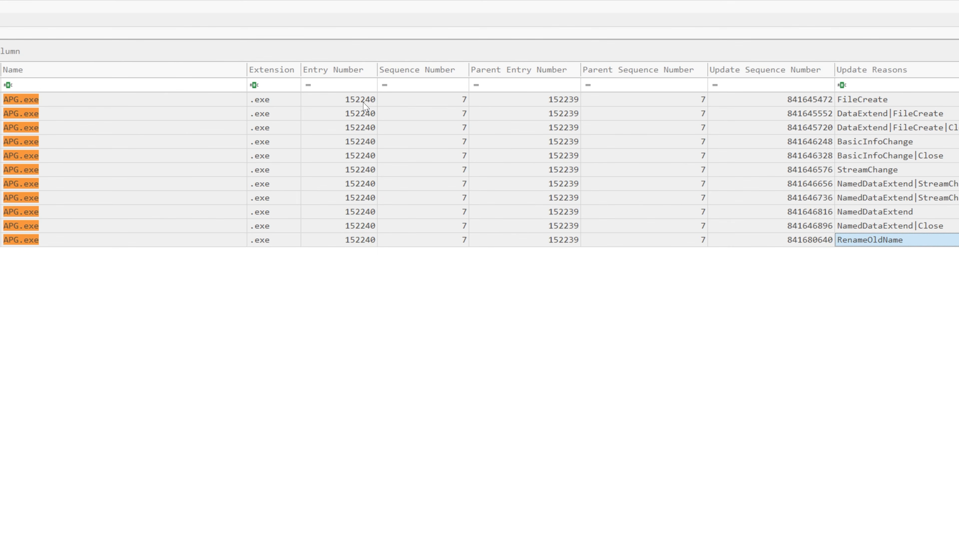
- Filter the Entry Number column by 152240 and clear the apg.exe search text
{"action": "left_click", "coordinate": [337, 84]}
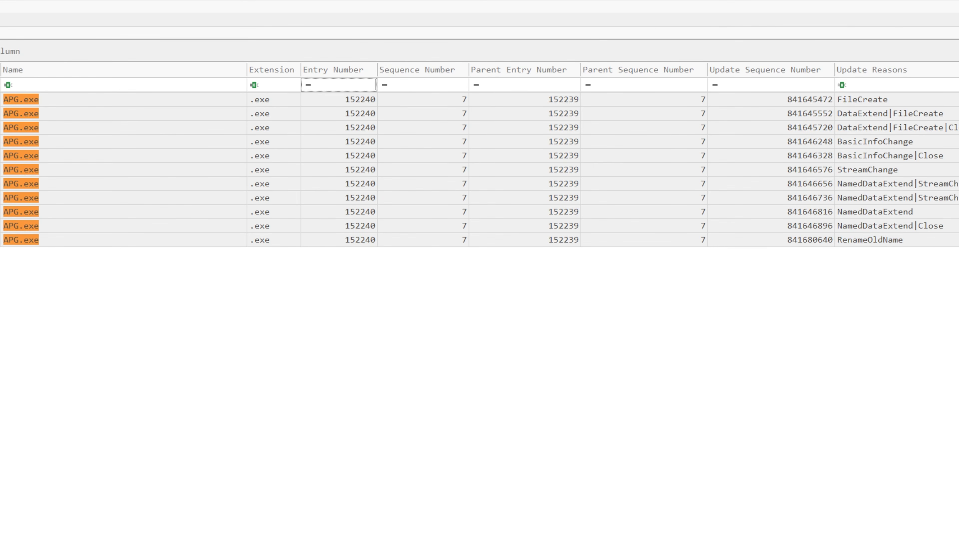
{"action": "type", "text": "152240"}
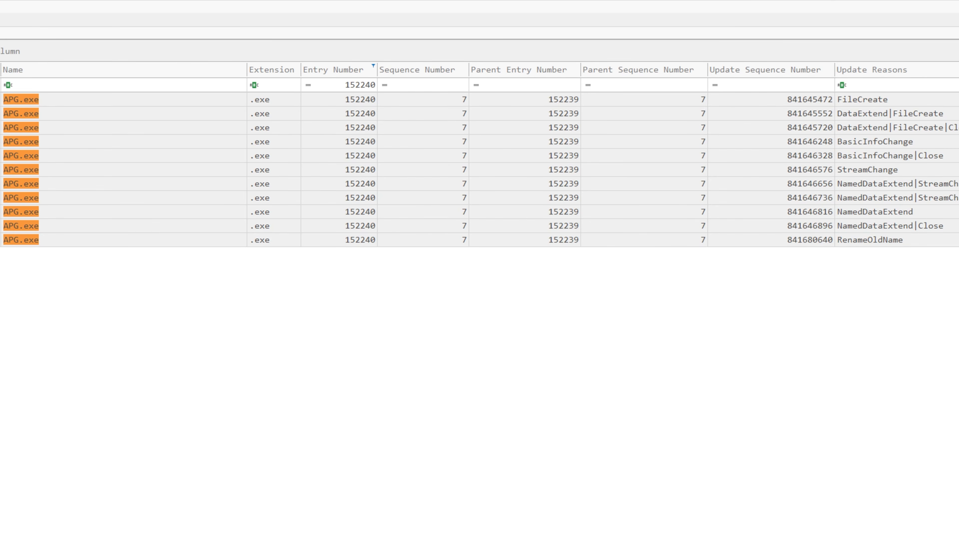
{"action": "key", "text": "BackSpace"}
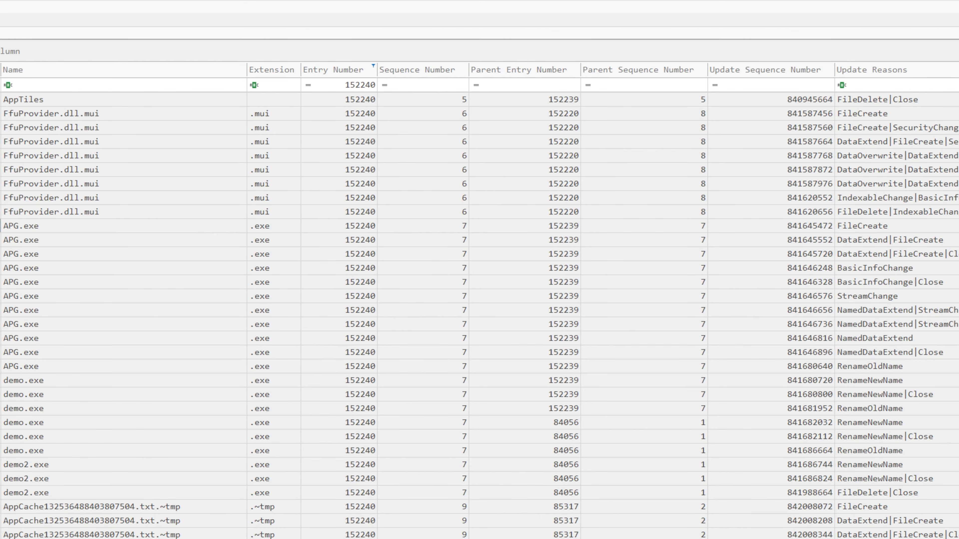
- Highlight the rows from APG.exe's FileCreate through demo2.exe's FileDelete|Close, finishing with only that FileDelete|Close cell selected
{"action": "key", "text": "shift+Right"}
{"action": "key", "text": "shift+Right"}
{"action": "key", "text": "shift+Right"}
{"action": "key", "text": "shift+Right"}
{"action": "key", "text": "shift+Right"}
{"action": "key", "text": "shift+Right"}
{"action": "key", "text": "shift+Right"}
{"action": "key", "text": "shift+Right"}
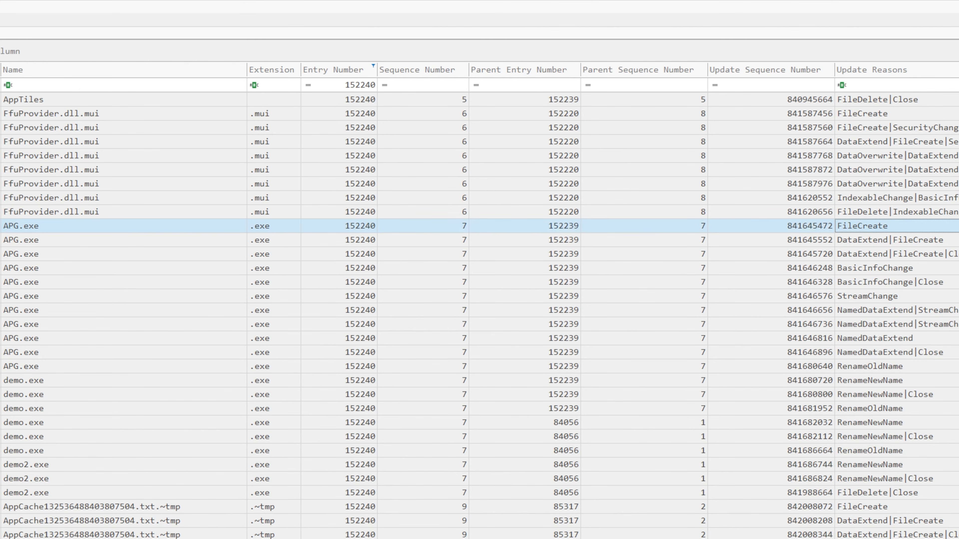
{"action": "key", "text": "shift+Down"}
{"action": "key", "text": "shift+Down"}
{"action": "key", "text": "shift+Down"}
{"action": "key", "text": "shift+Down"}
{"action": "key", "text": "shift+Down"}
{"action": "key", "text": "shift+Down"}
{"action": "key", "text": "shift+Down"}
{"action": "key", "text": "shift+Down"}
{"action": "key", "text": "shift+Down"}
{"action": "key", "text": "shift+Down"}
{"action": "key", "text": "shift+Down"}
{"action": "key", "text": "shift+Down"}
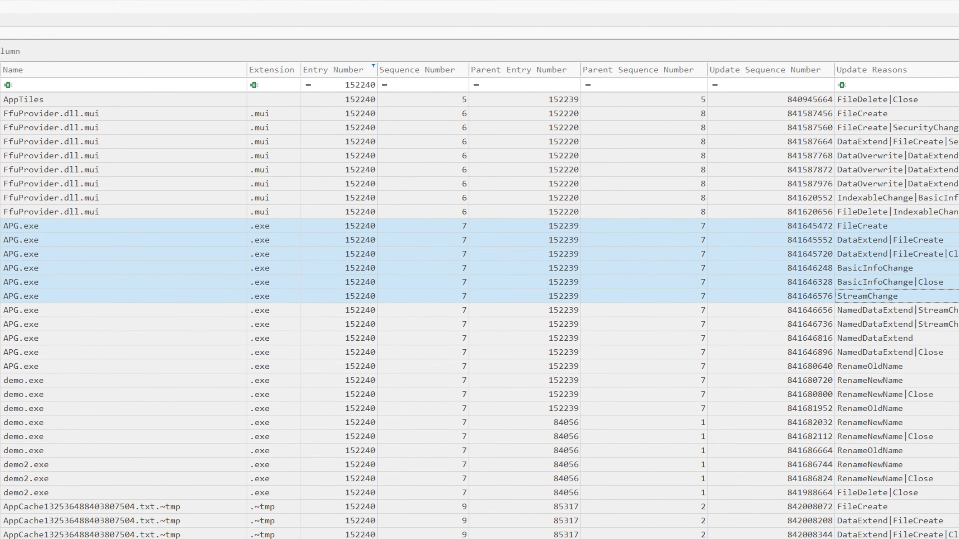
{"action": "key", "text": "shift+Down"}
{"action": "key", "text": "shift+Down"}
{"action": "key", "text": "shift+Down"}
{"action": "key", "text": "shift+Down"}
{"action": "key", "text": "shift+Down"}
{"action": "key", "text": "shift+Down"}
{"action": "key", "text": "shift+Down"}
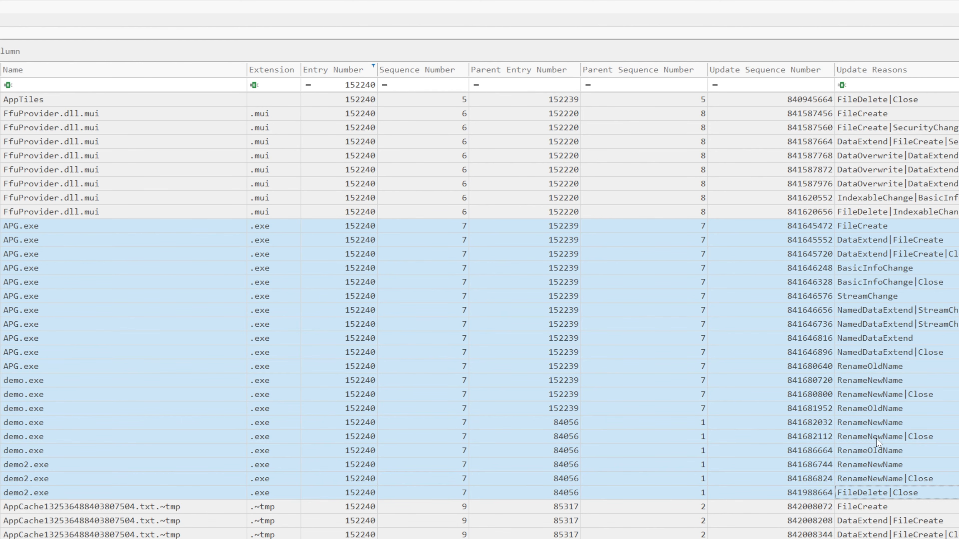
{"action": "left_click", "coordinate": [930, 496]}
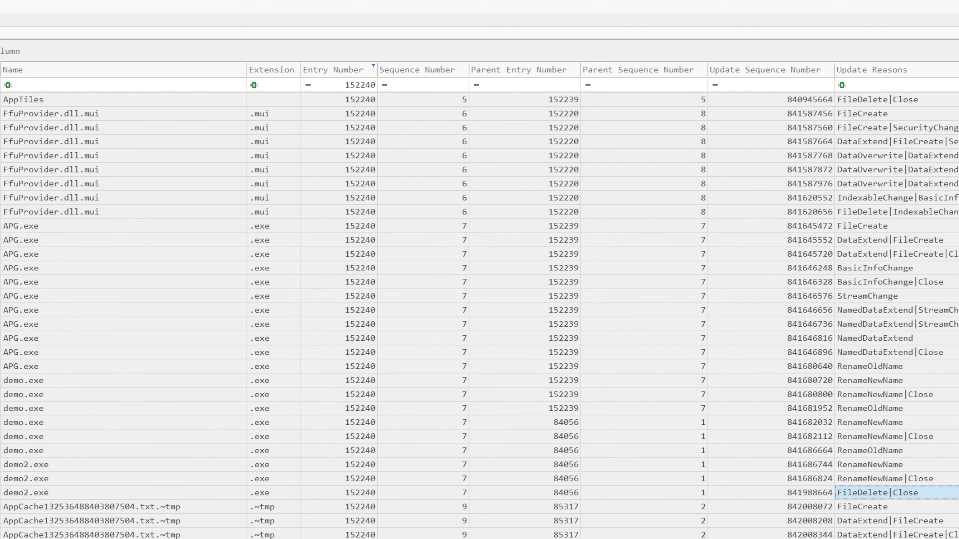